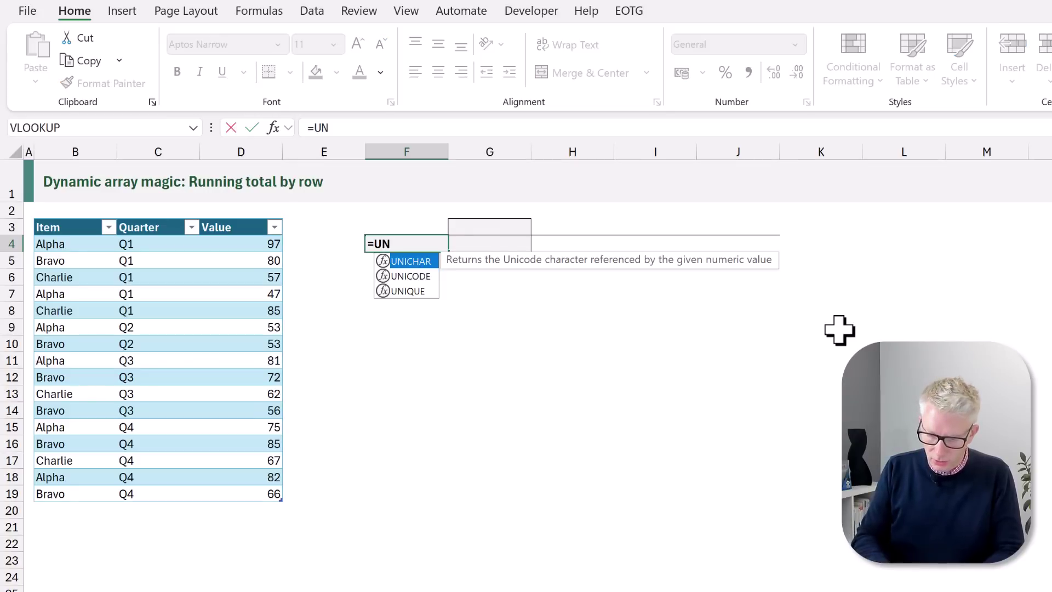
List the unique items Alpha, Bravo and Charlie down F4:F6 with =UNIQUE(Data[Item]).
{"action": "key", "text": "Tab"}
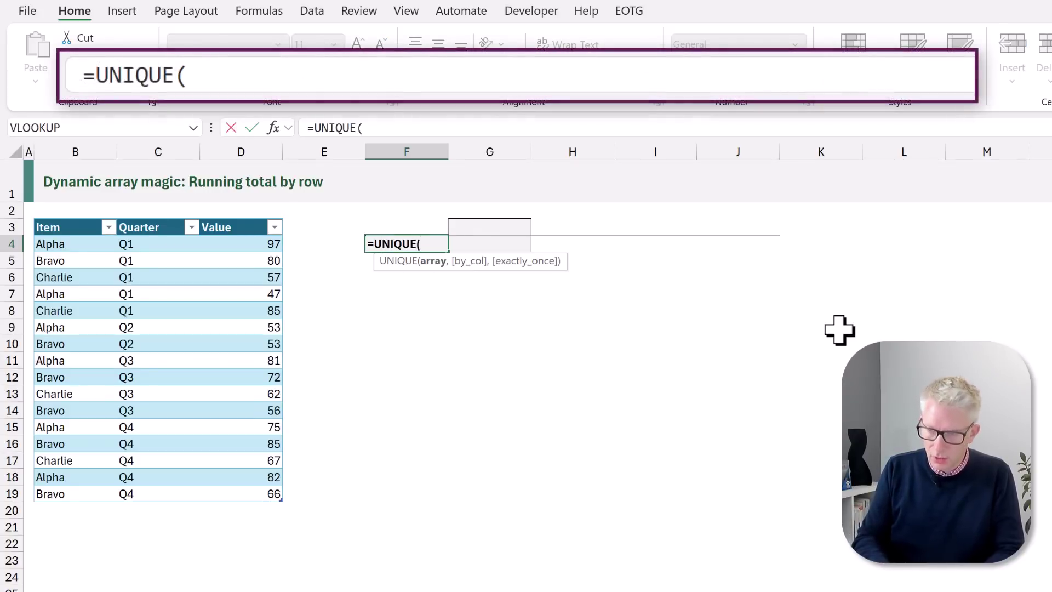
{"action": "left_click", "coordinate": [67, 217]}
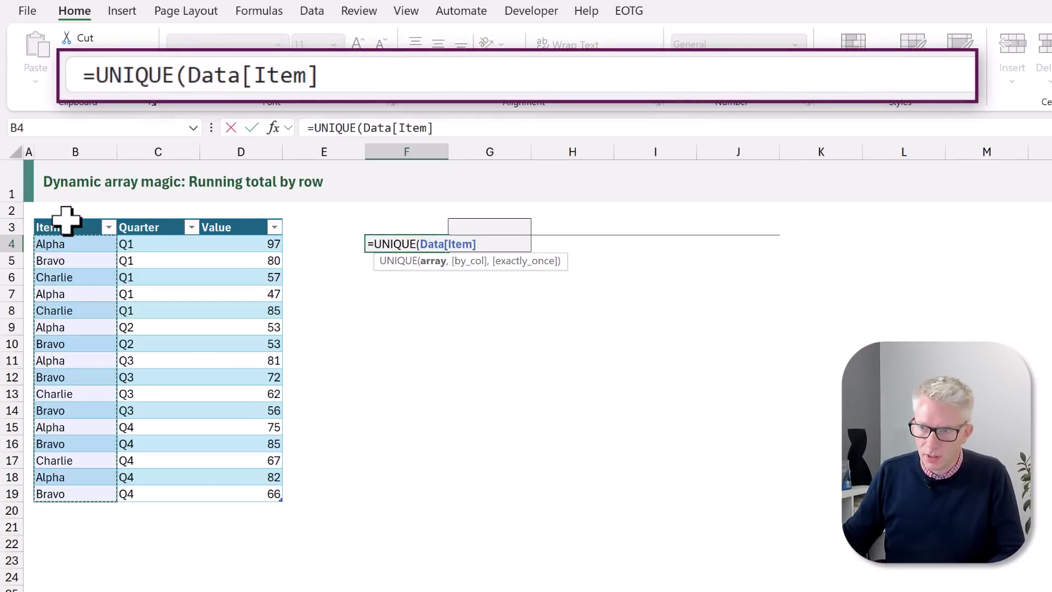
{"action": "key", "text": "ctrl+Return"}
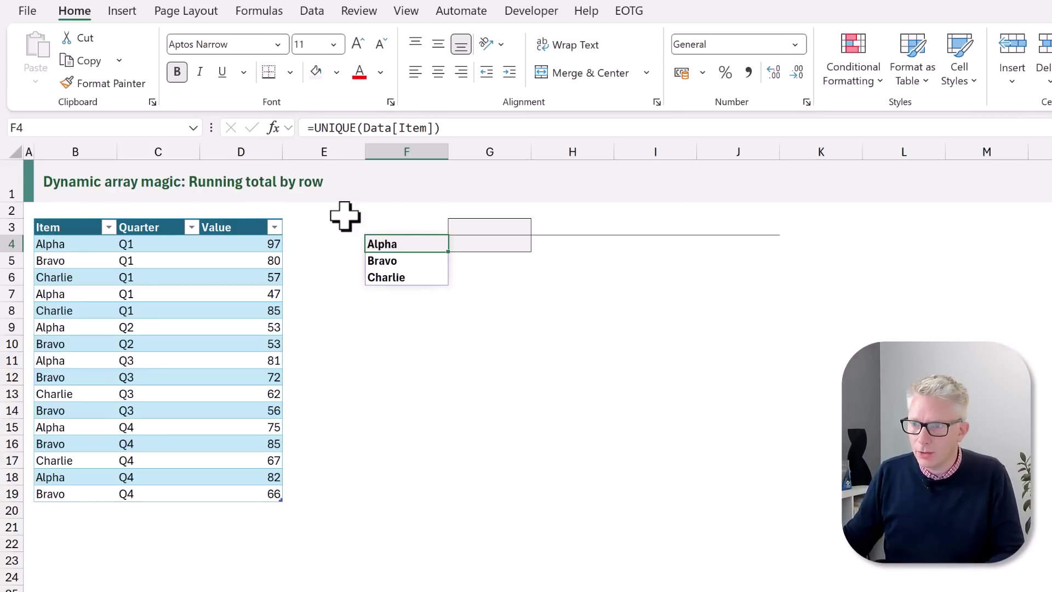
Spill quarters Q1–Q4 across G3:J3 with =TRANSPOSE(UNIQUE(Data[Quarter])).
{"action": "left_click", "coordinate": [489, 225]}
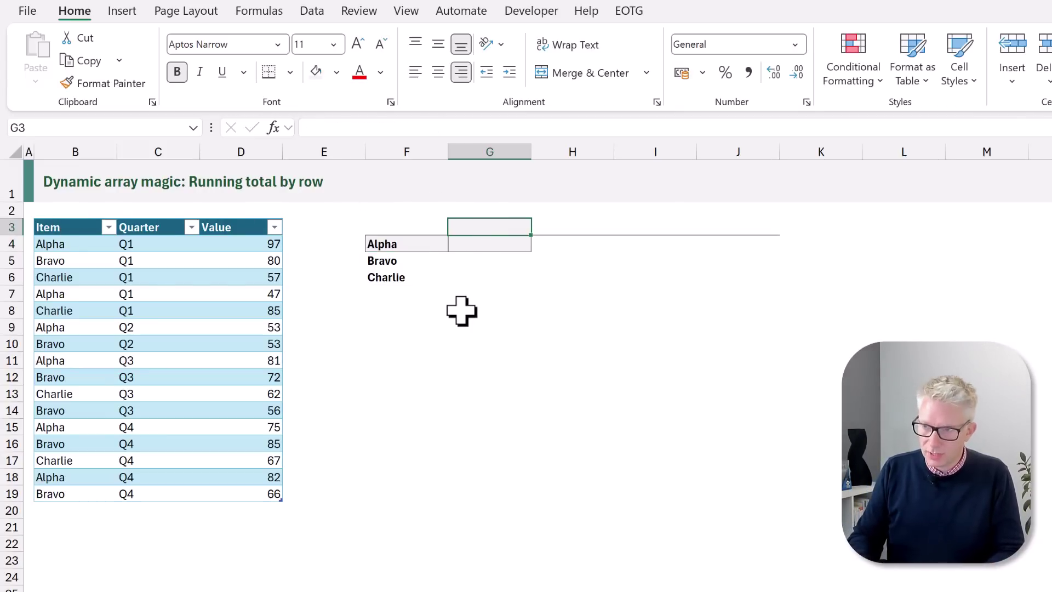
{"action": "type", "text": "=UNIQU"}
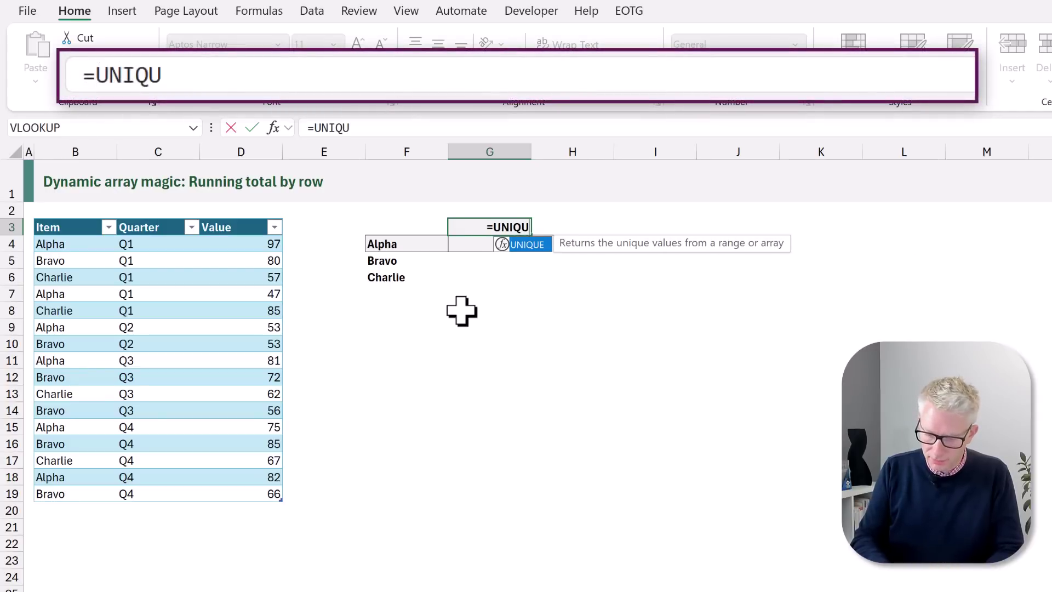
{"action": "key", "text": "Tab"}
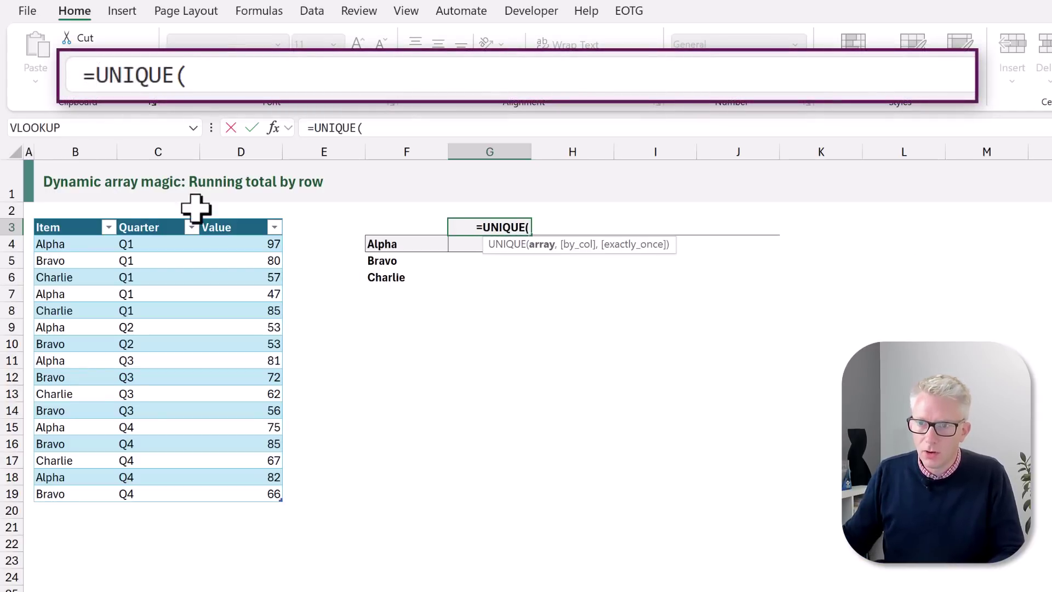
{"action": "left_click", "coordinate": [146, 214]}
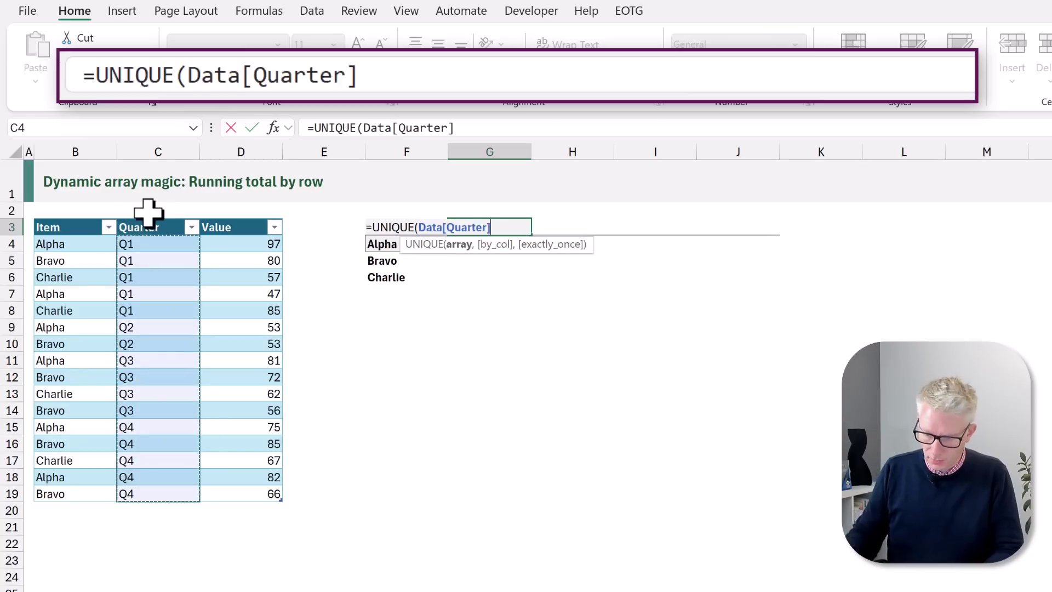
{"action": "type", "text": ")"}
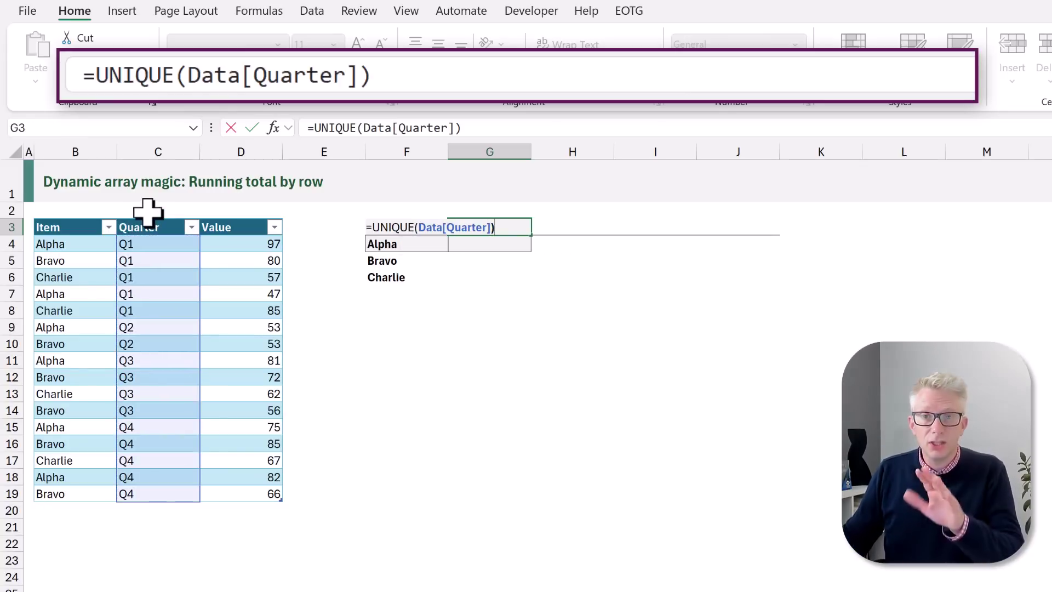
{"action": "left_click", "coordinate": [315, 127]}
{"action": "type", "text": "TRAN"}
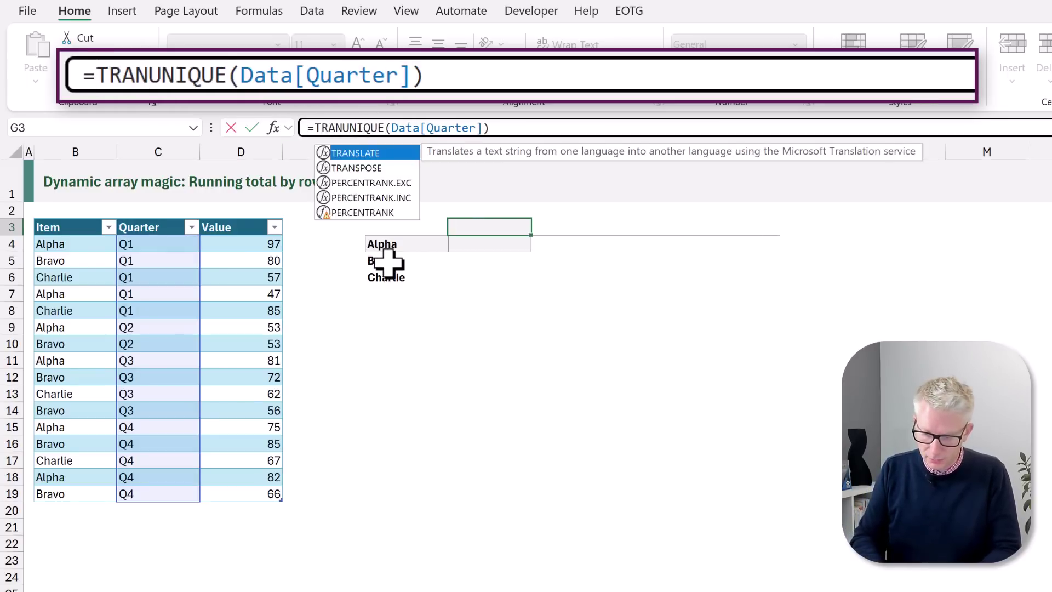
{"action": "type", "text": "SPOSE("}
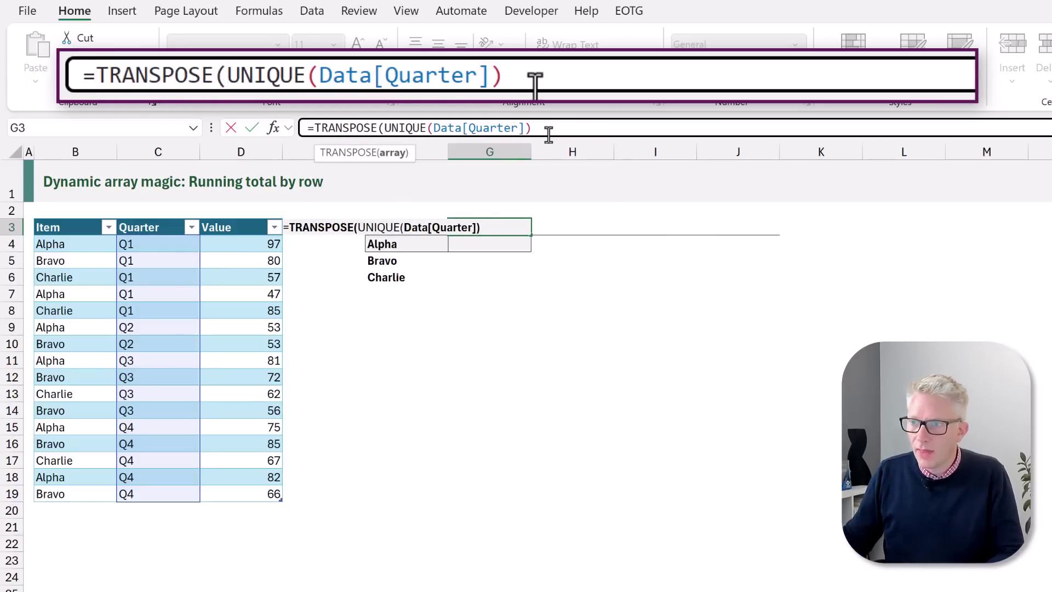
{"action": "key", "text": "ctrl+Return"}
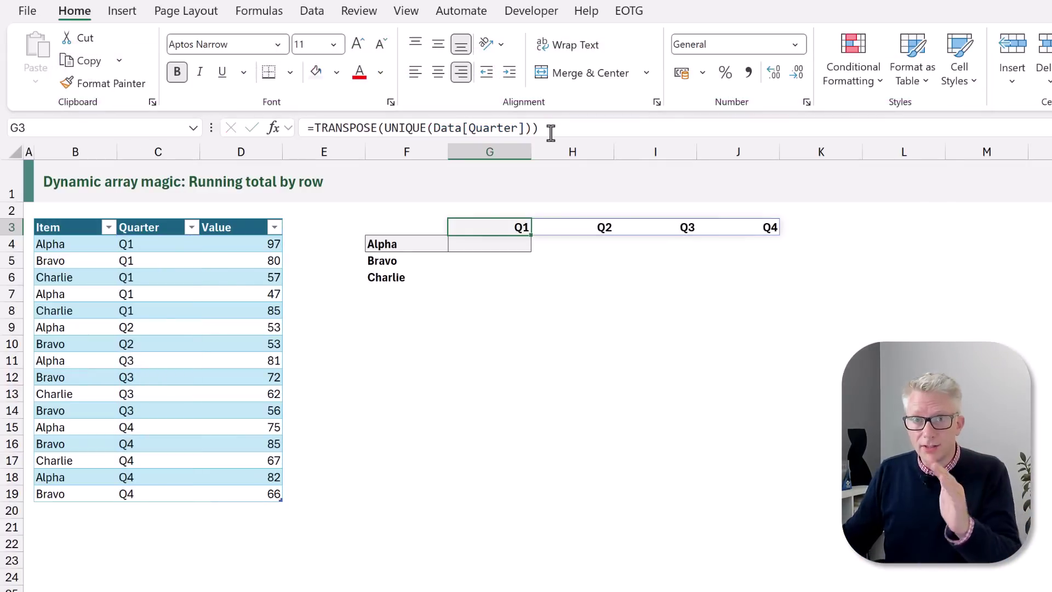
{"action": "left_click", "coordinate": [518, 241]}
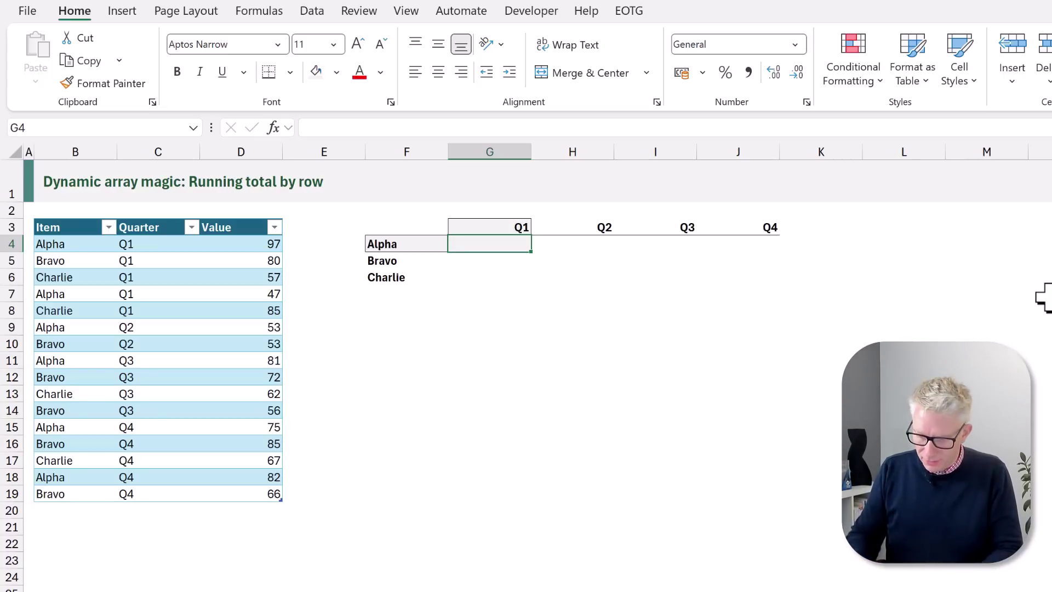
Enter =SUMIFS(Data[Value],Data[Item],F4#,Data[Quarter],"<="&G3#) in G4 to spill running totals across G4:J6.
{"action": "type", "text": "=SUMIFS("}
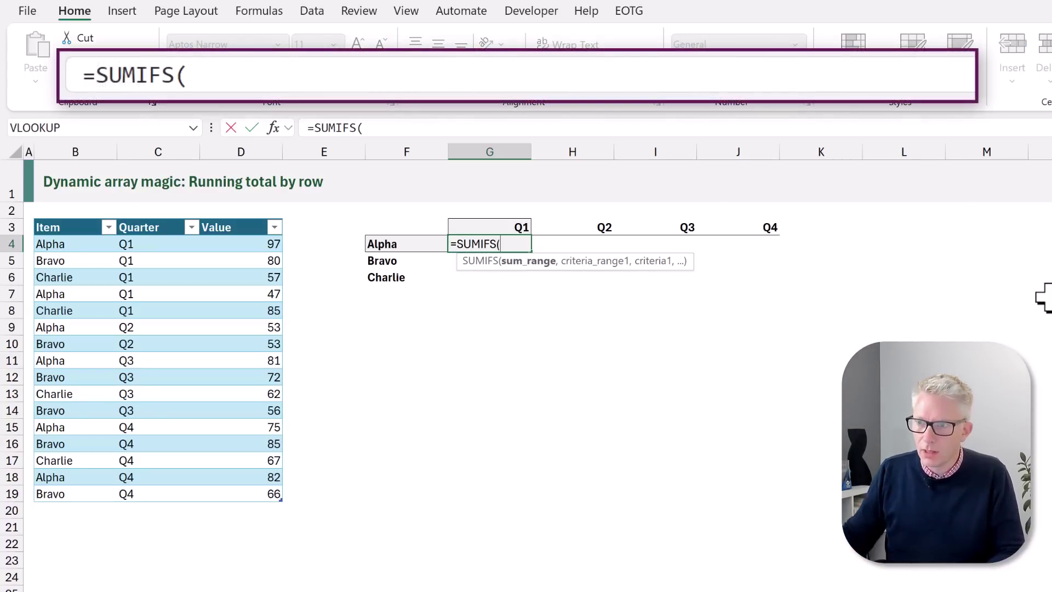
{"action": "left_click", "coordinate": [238, 214]}
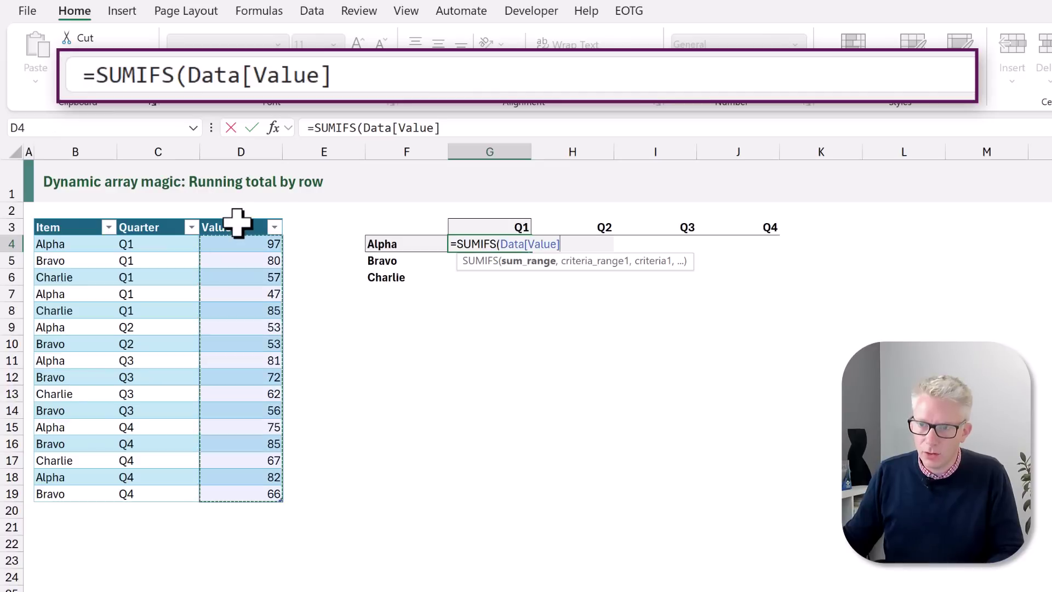
{"action": "type", "text": ","}
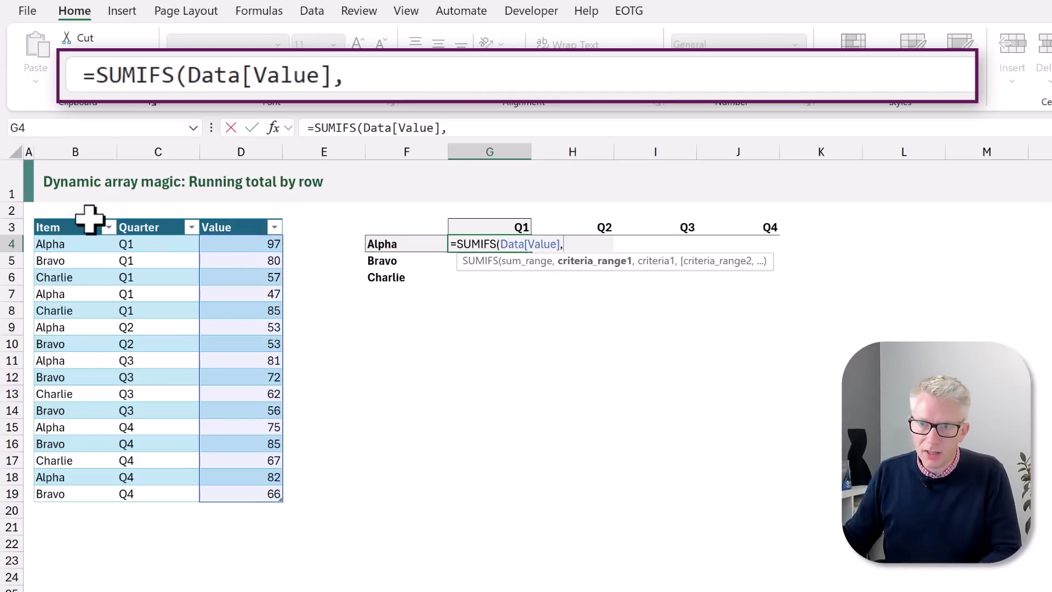
{"action": "left_click", "coordinate": [90, 219]}
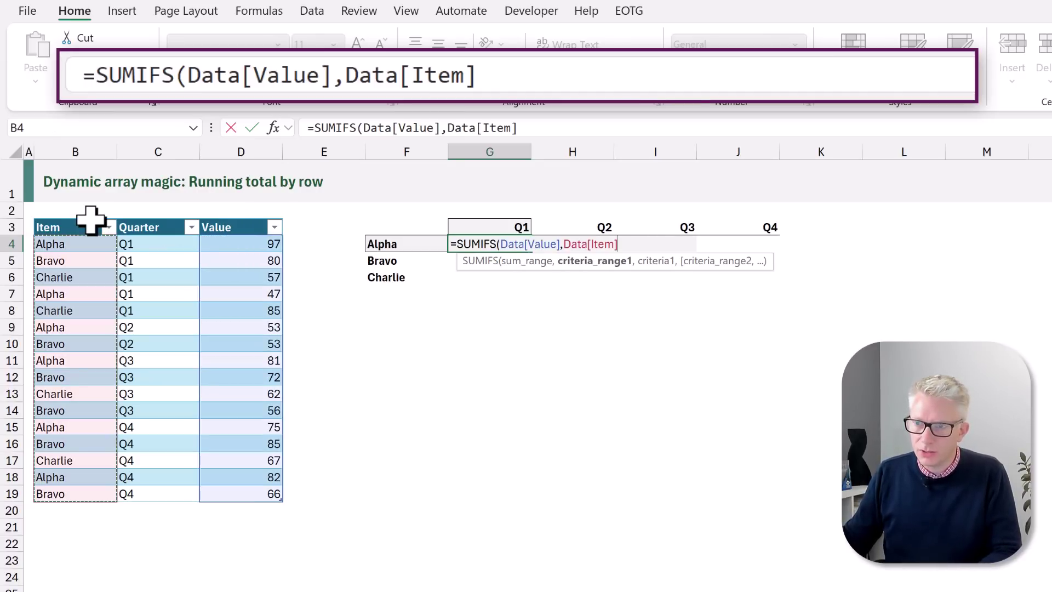
{"action": "type", "text": ","}
{"action": "left_click", "coordinate": [389, 244]}
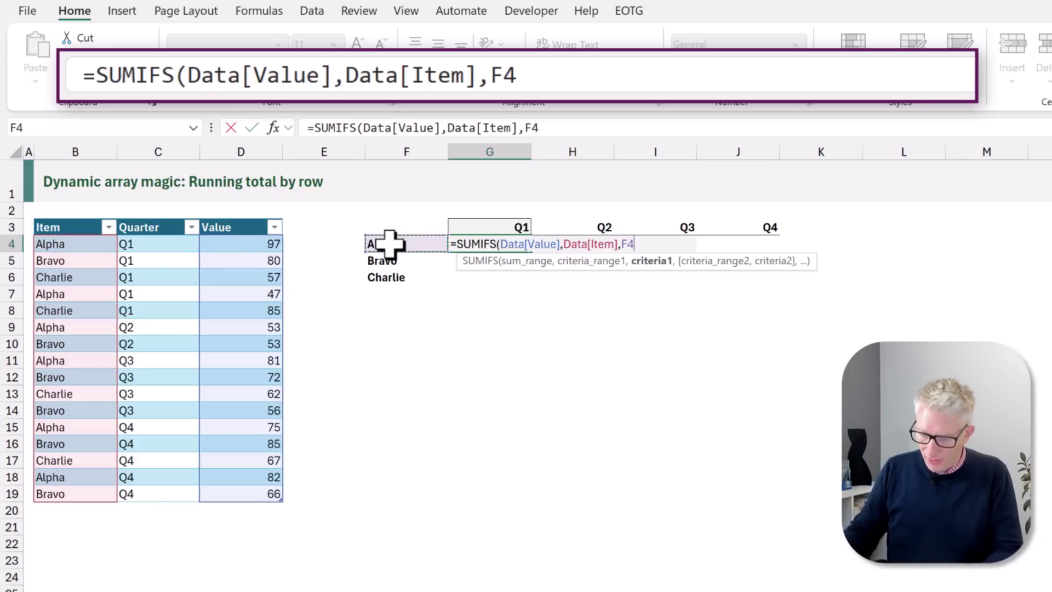
{"action": "type", "text": "#"}
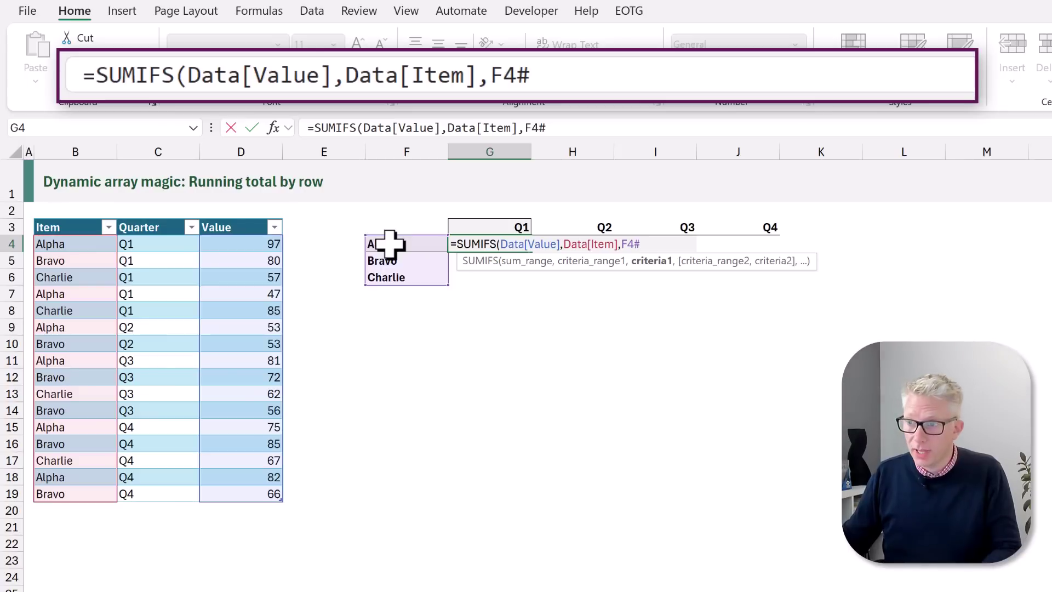
{"action": "type", "text": ","}
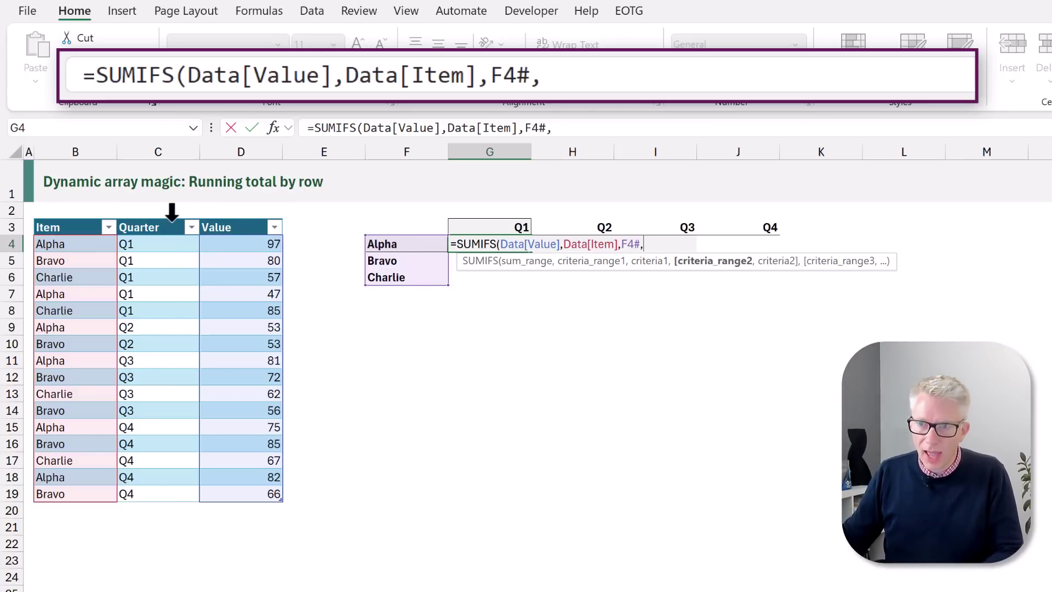
{"action": "left_click", "coordinate": [172, 212]}
{"action": "type", "text": ",\"<=\"&"}
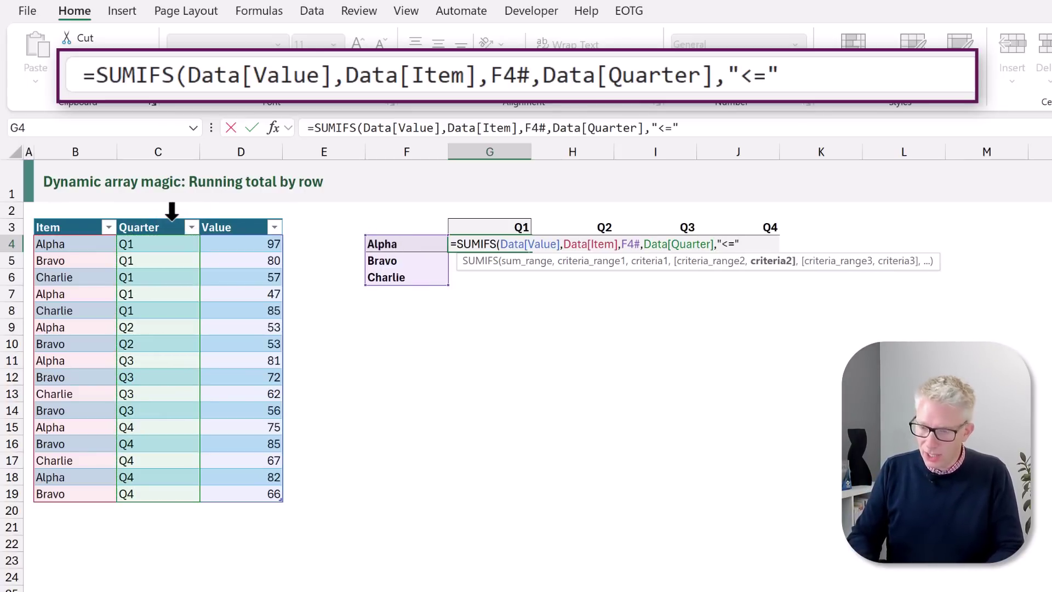
{"action": "left_click", "coordinate": [470, 227]}
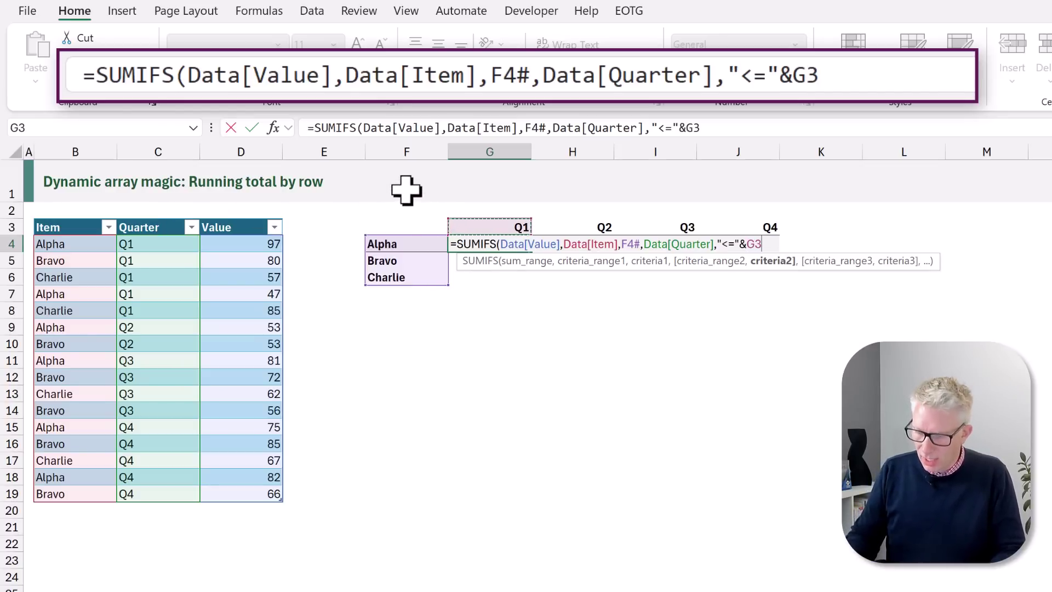
{"action": "type", "text": "#)"}
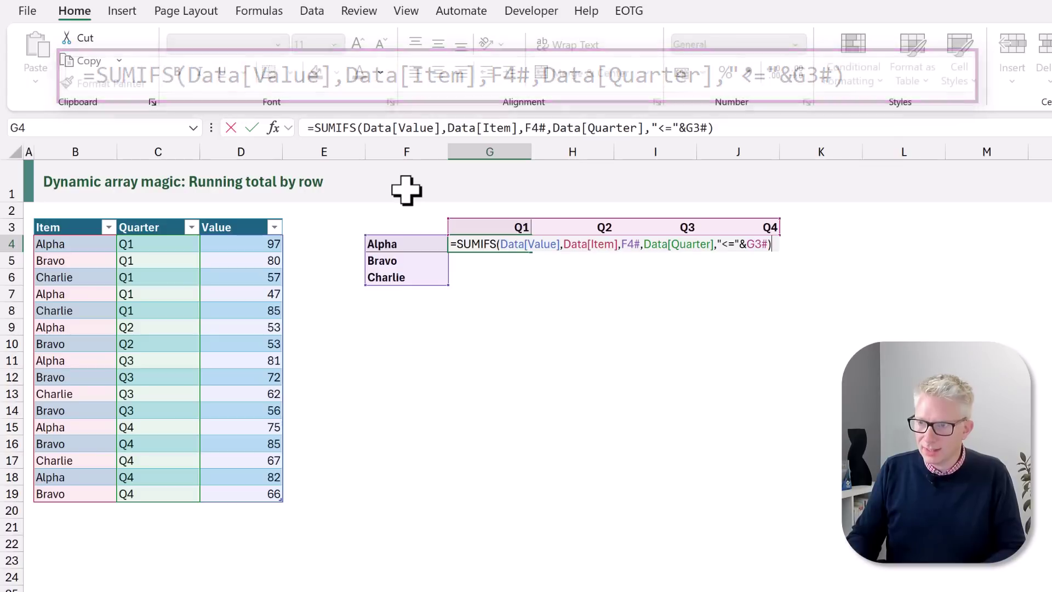
{"action": "key", "text": "Return"}
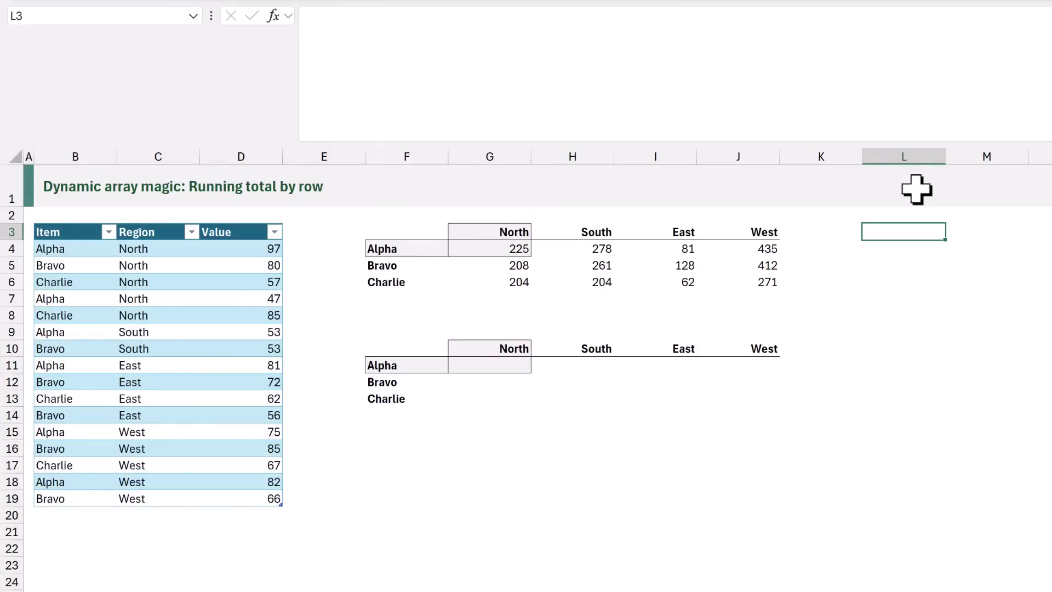
Enter =MATCH(Data[Item],F11#,0) in L3 to spill item numbers 1–3 down L3:L18.
{"action": "type", "text": "="}
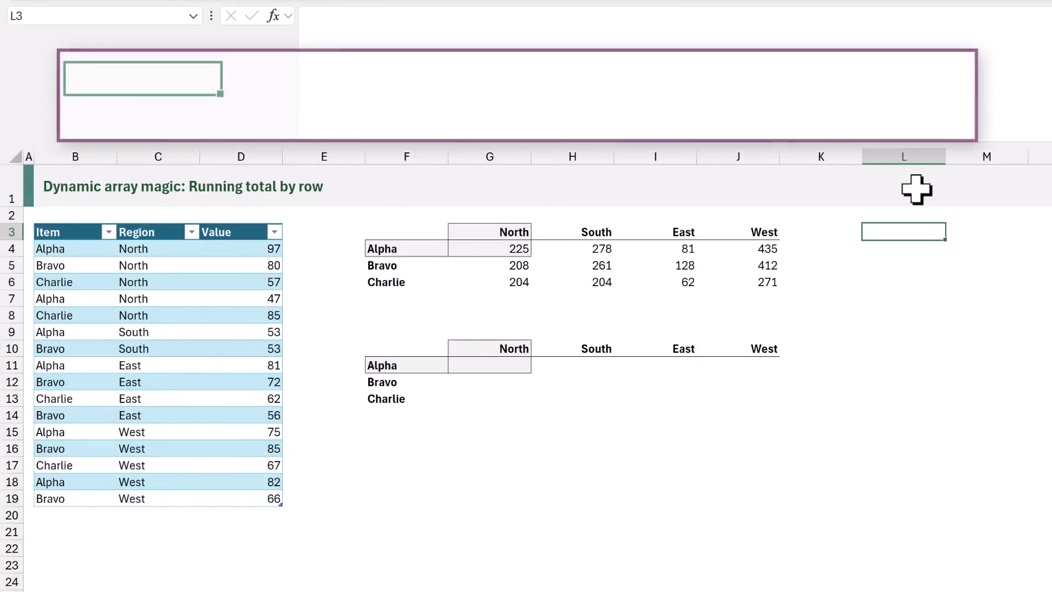
{"action": "type", "text": "MATCH("}
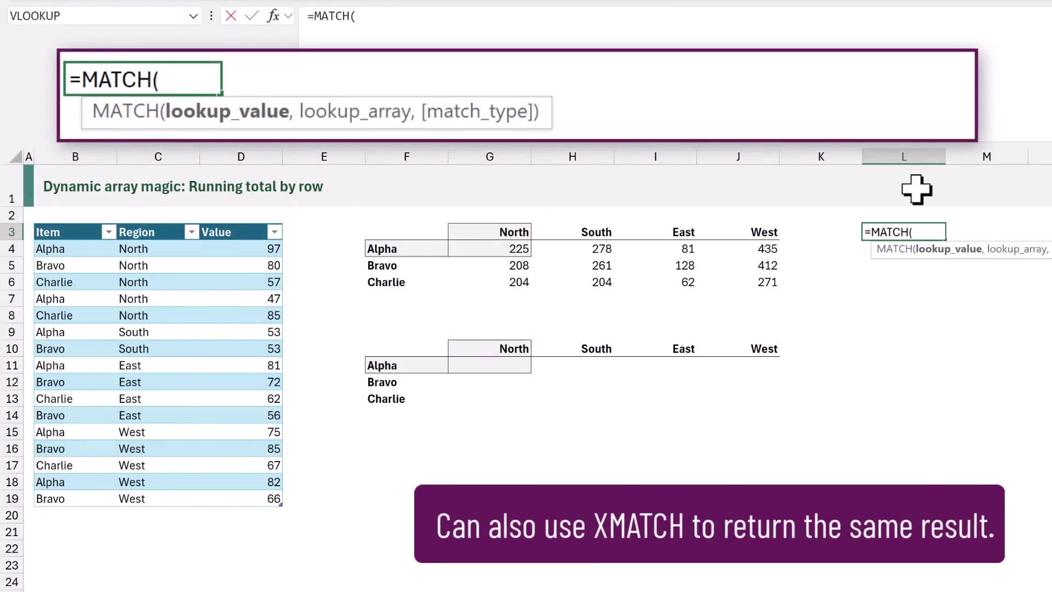
{"action": "left_click", "coordinate": [80, 215]}
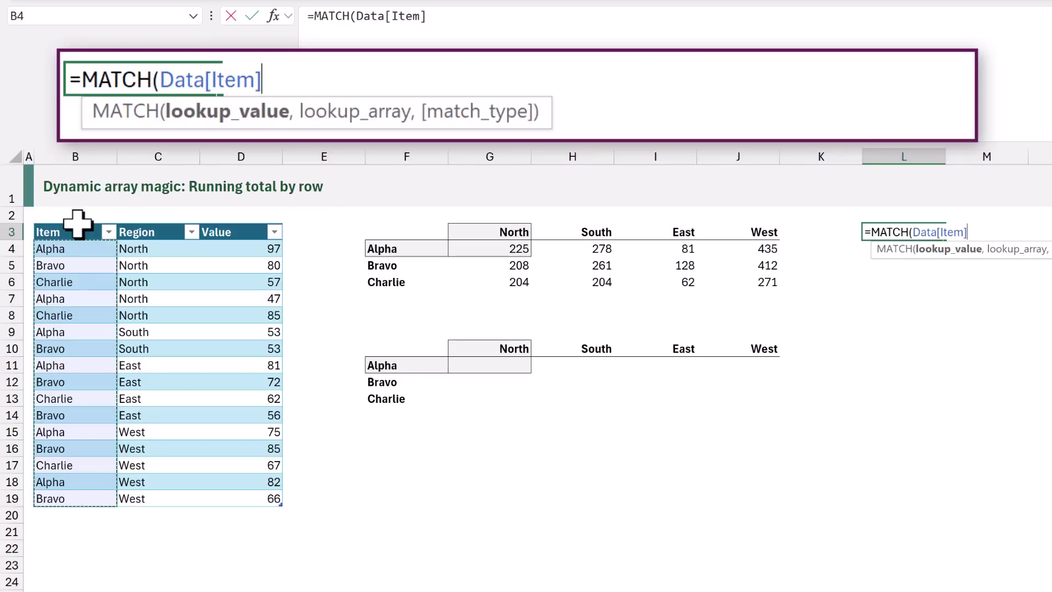
{"action": "type", "text": ","}
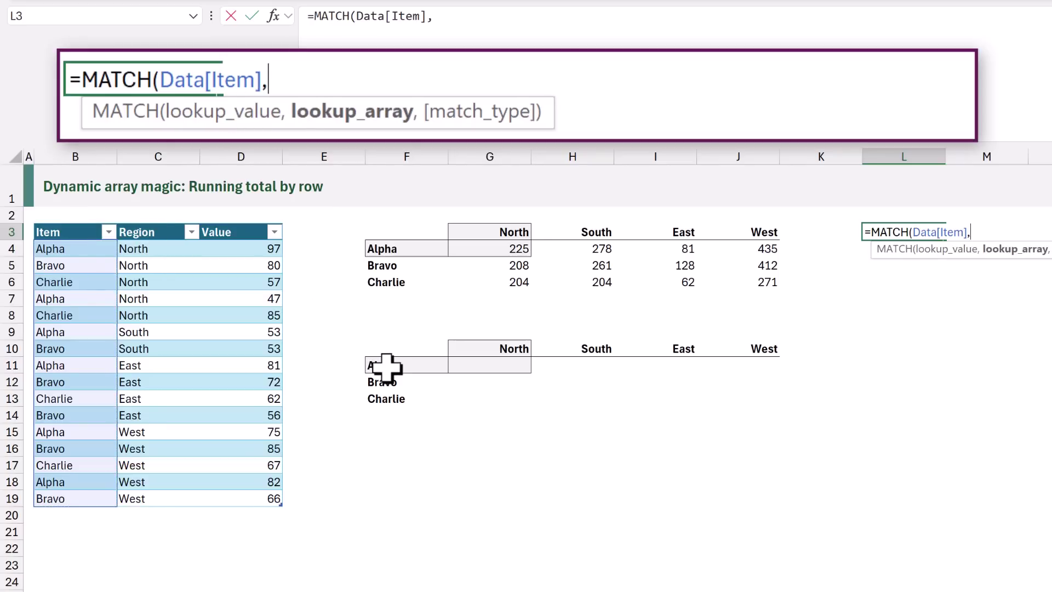
{"action": "left_click", "coordinate": [386, 365]}
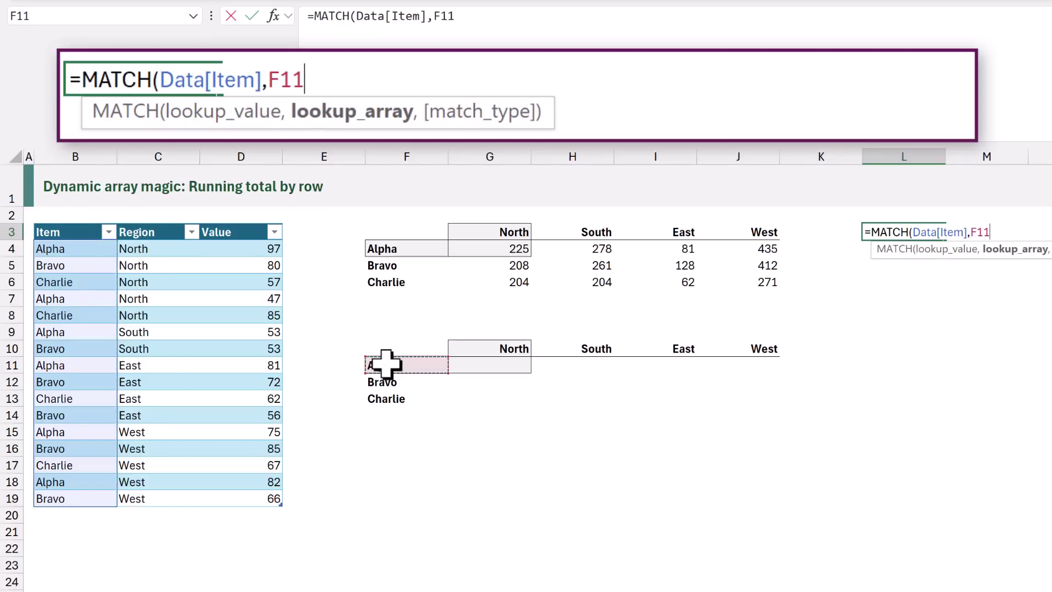
{"action": "type", "text": "#,"}
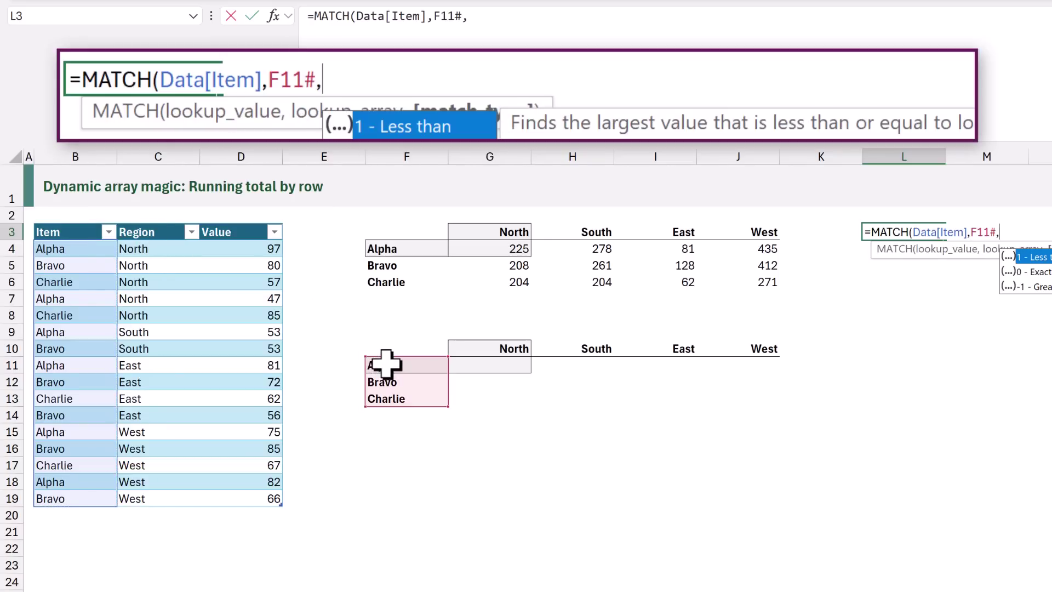
{"action": "type", "text": "0)"}
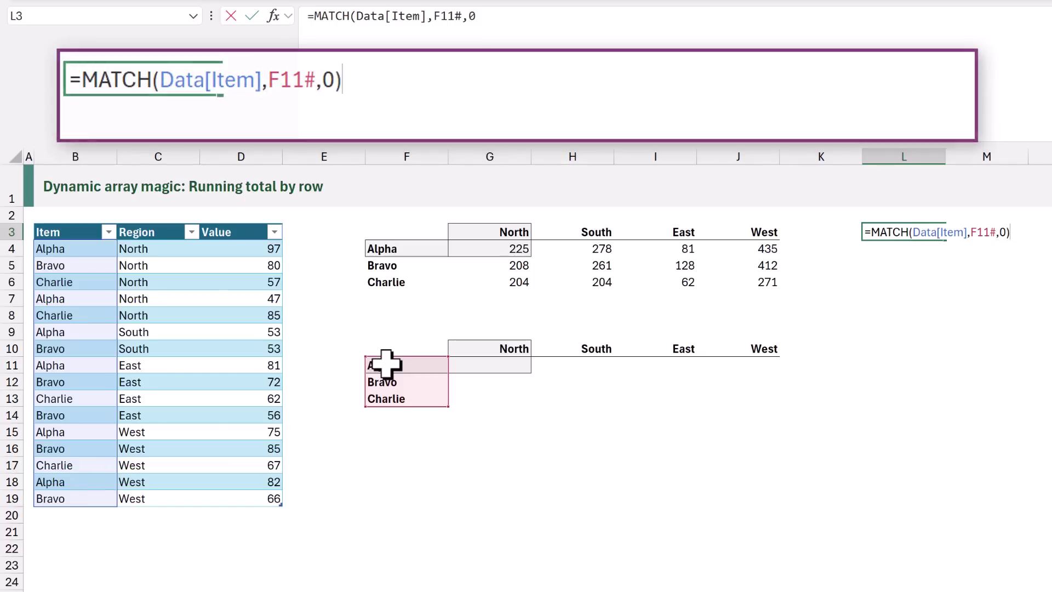
{"action": "key", "text": "ctrl+Return"}
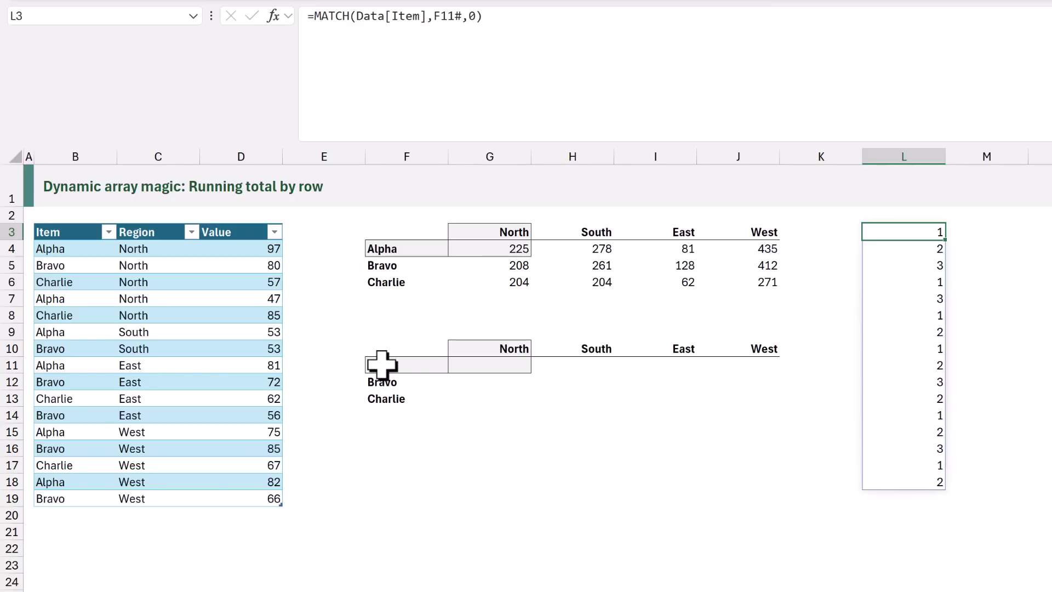
Enter =MATCH(Data[Region],G10#,0) in M3 to spill region numbers 1–4.
{"action": "left_click", "coordinate": [963, 233]}
{"action": "type", "text": "=M"}
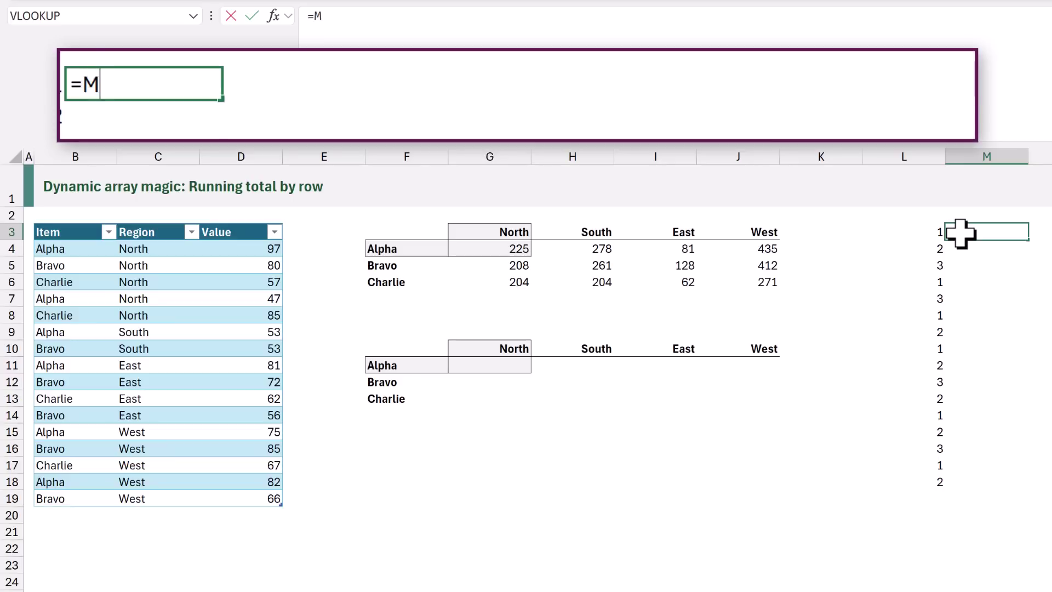
{"action": "type", "text": "ATCH("}
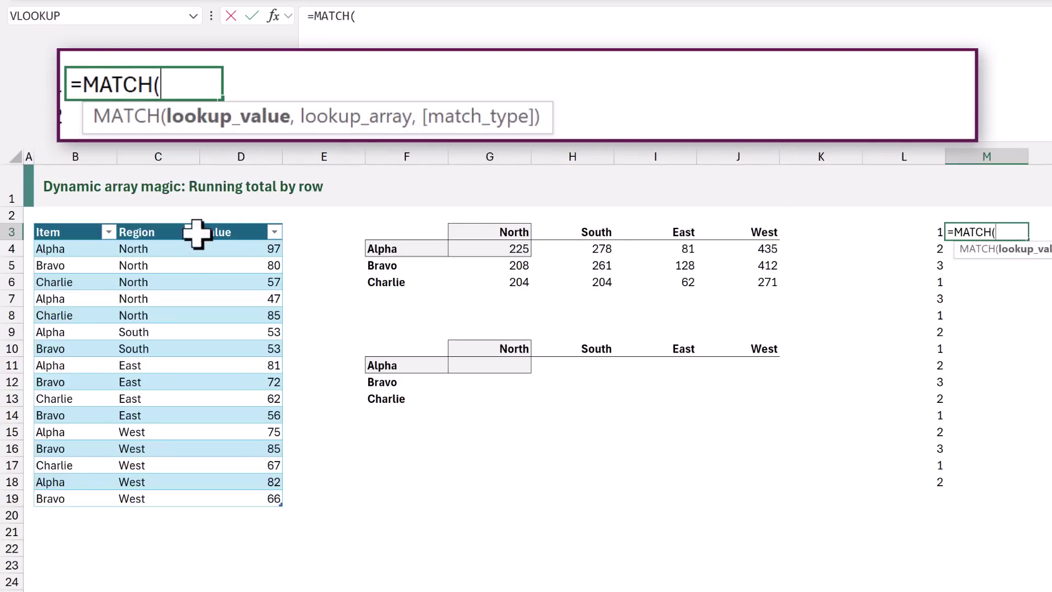
{"action": "left_click", "coordinate": [169, 219]}
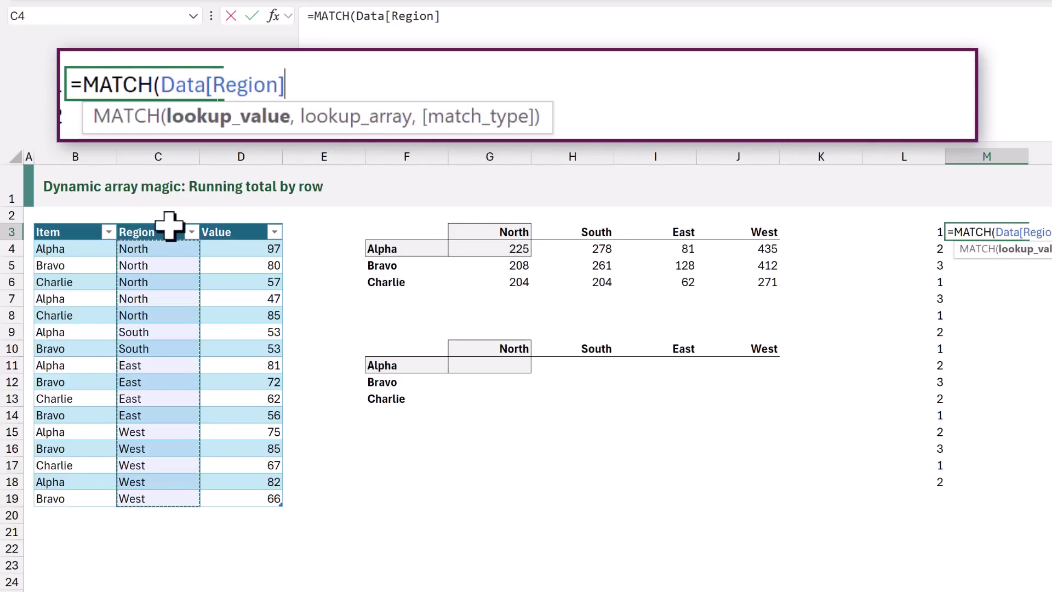
{"action": "type", "text": ","}
{"action": "left_click", "coordinate": [472, 349]}
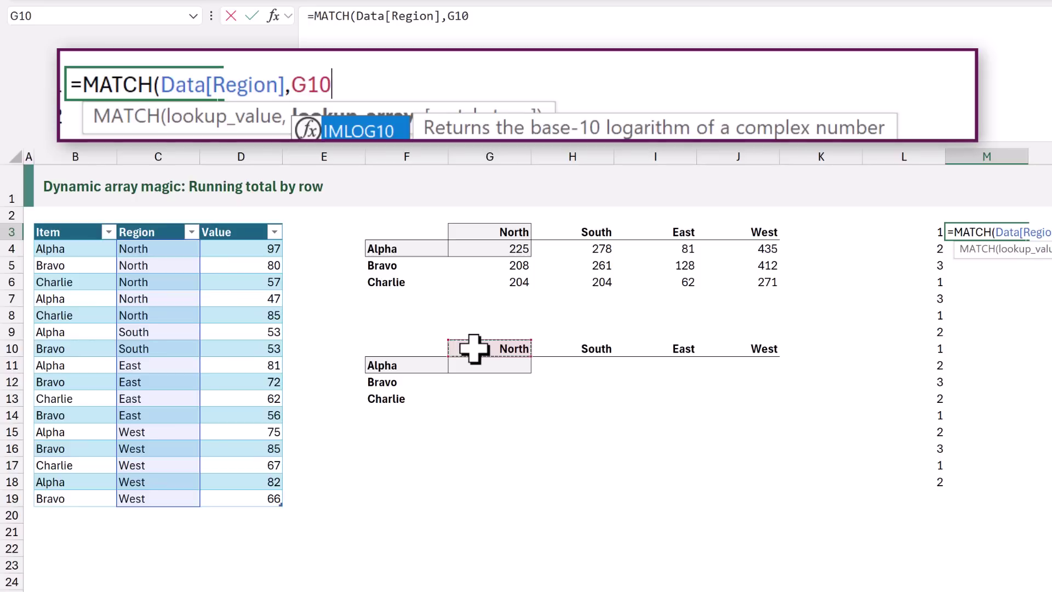
{"action": "key", "text": "ctrl+shift+Right"}
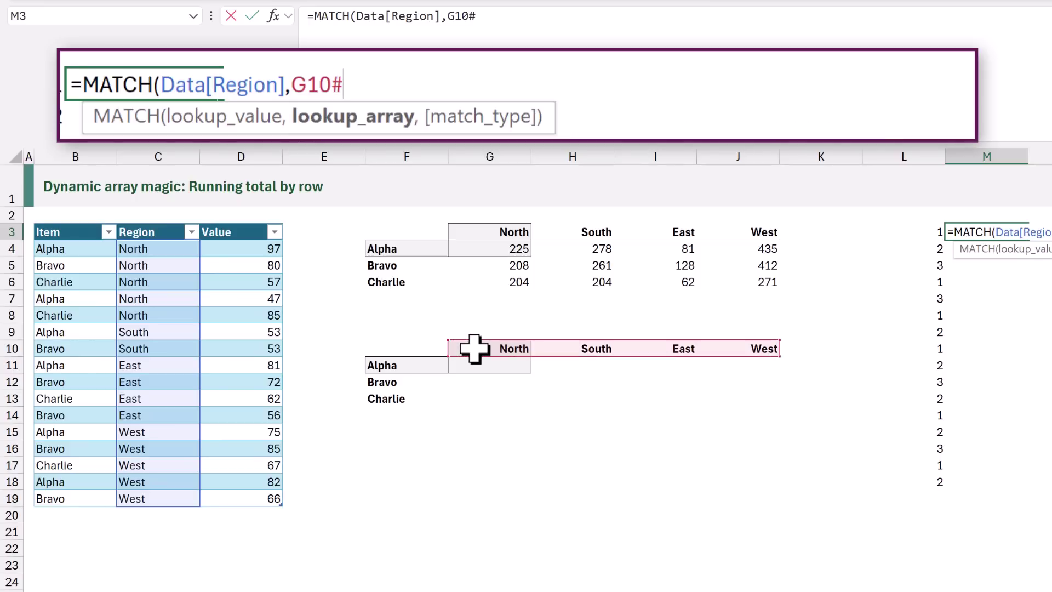
{"action": "type", "text": ",0"}
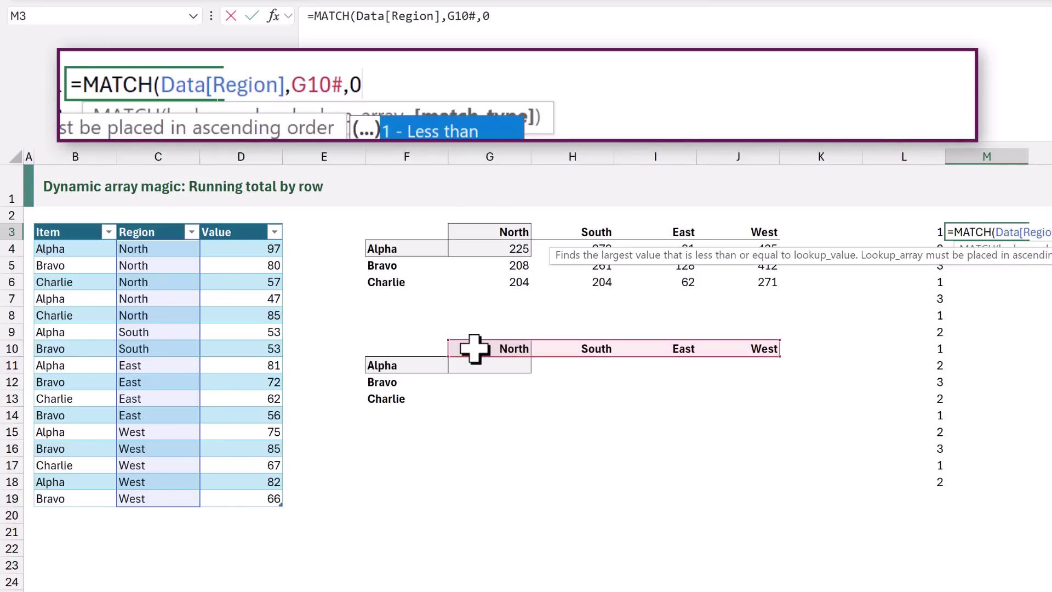
{"action": "type", "text": ")"}
{"action": "key", "text": "Return"}
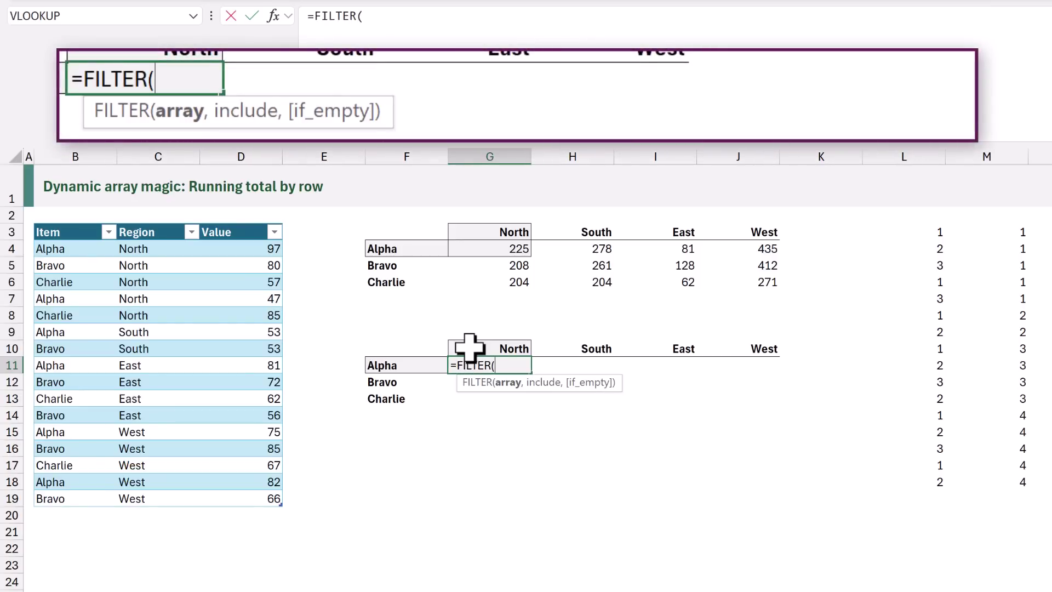
Build =FILTER(Data[Value],(L3#=1)*(M3#<=1),0) in G11 for Alpha values up to North.
{"action": "left_click", "coordinate": [244, 222]}
{"action": "type", "text": ","}
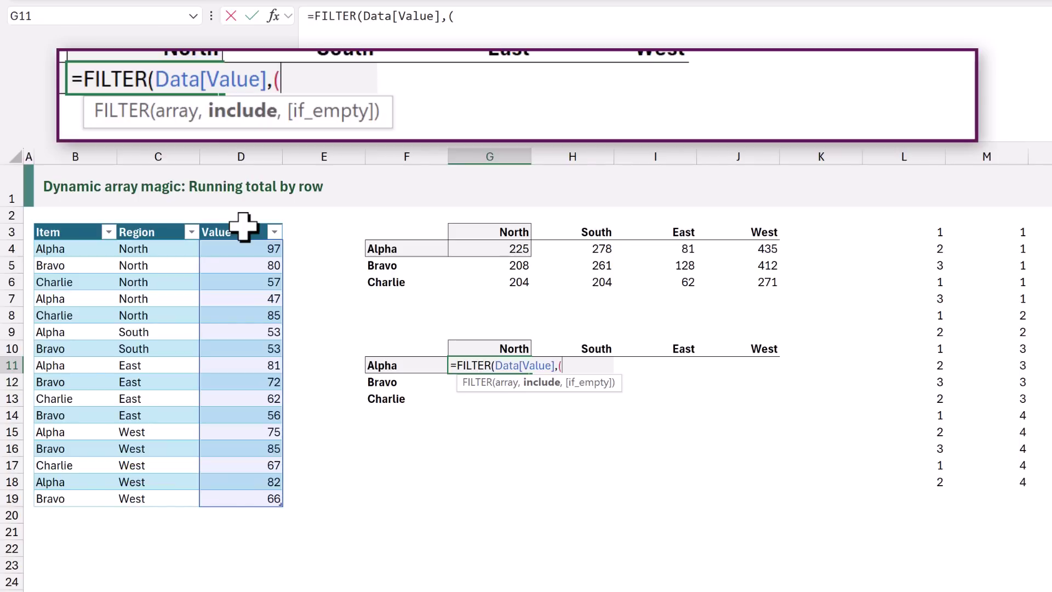
{"action": "type", "text": "("}
{"action": "left_click", "coordinate": [925, 230]}
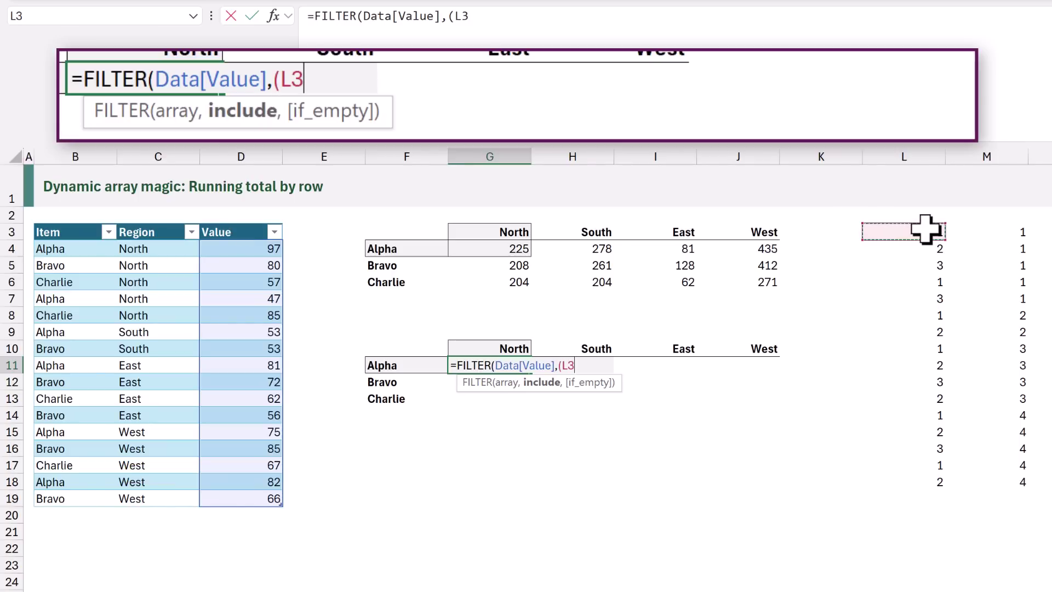
{"action": "type", "text": "#=1)*("}
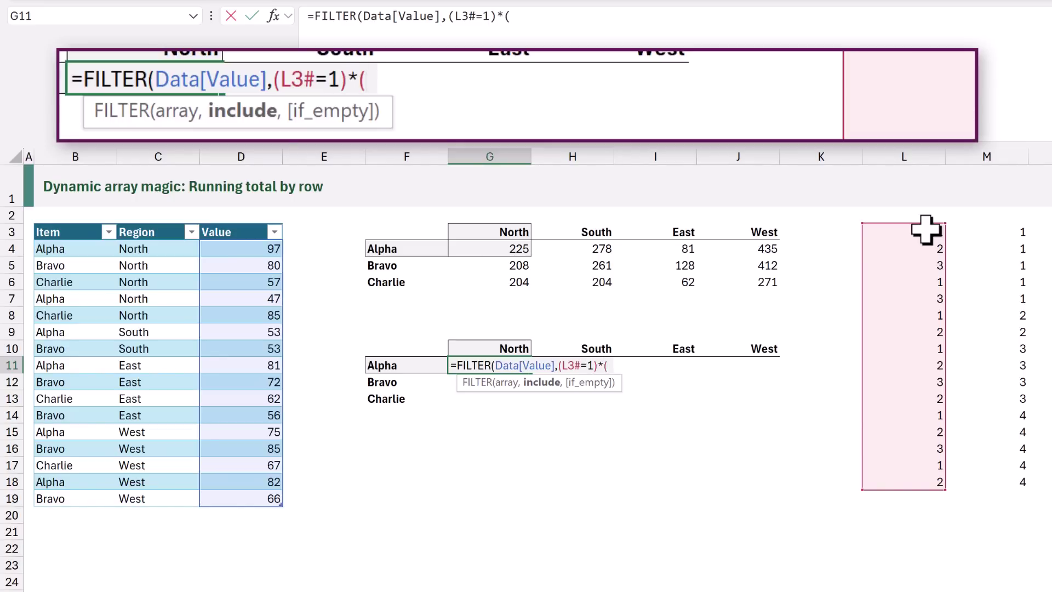
{"action": "left_click", "coordinate": [1012, 227]}
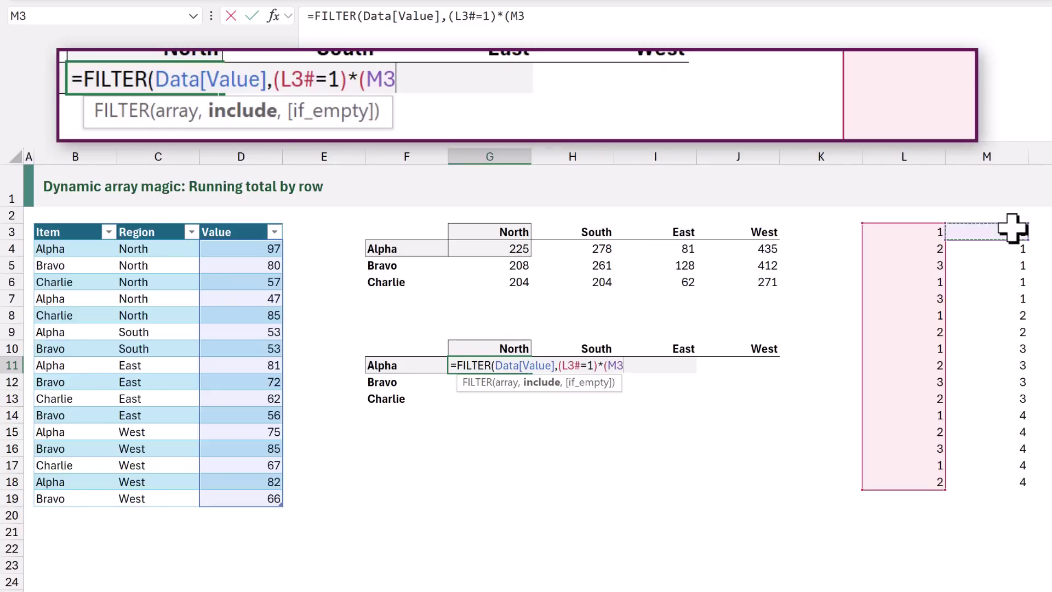
{"action": "type", "text": "#<=1"}
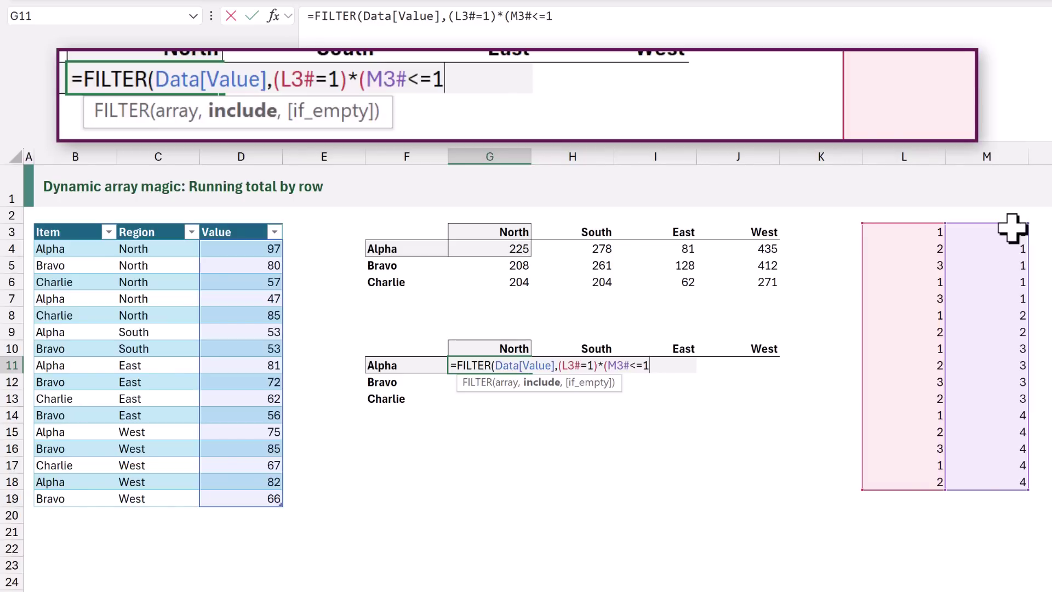
{"action": "type", "text": "),"}
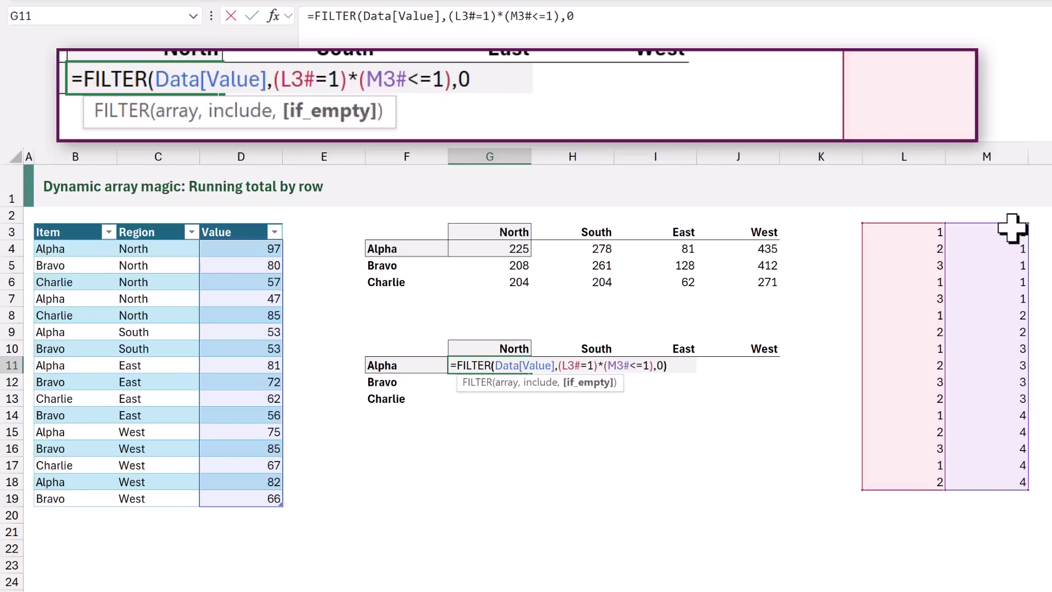
{"action": "type", "text": "0"}
{"action": "key", "text": "ctrl+Return"}
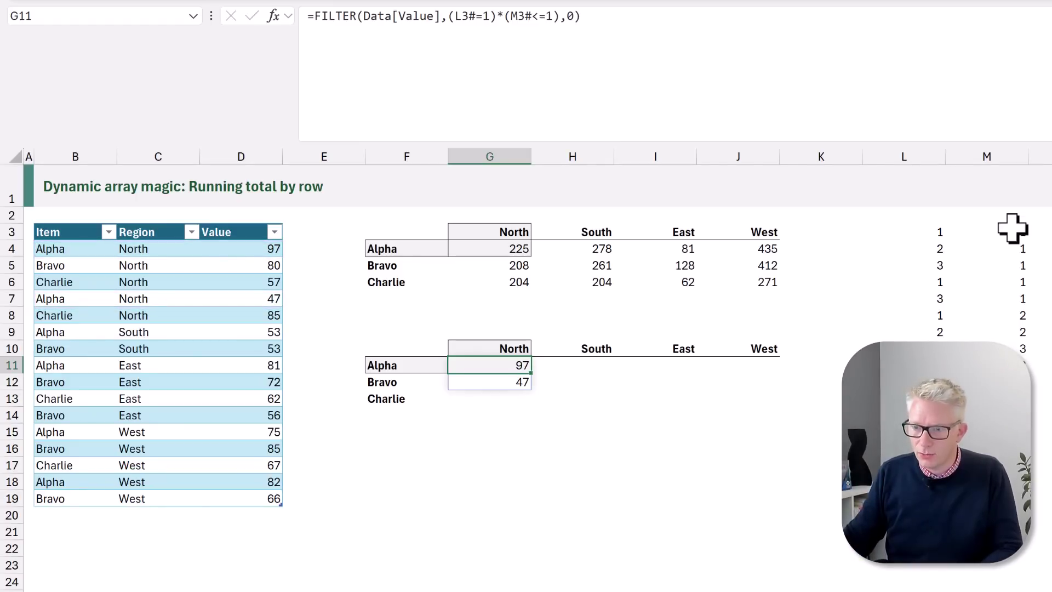
Wrap the FILTER formula in SUM so G11 returns 144.
{"action": "key", "text": "F2"}
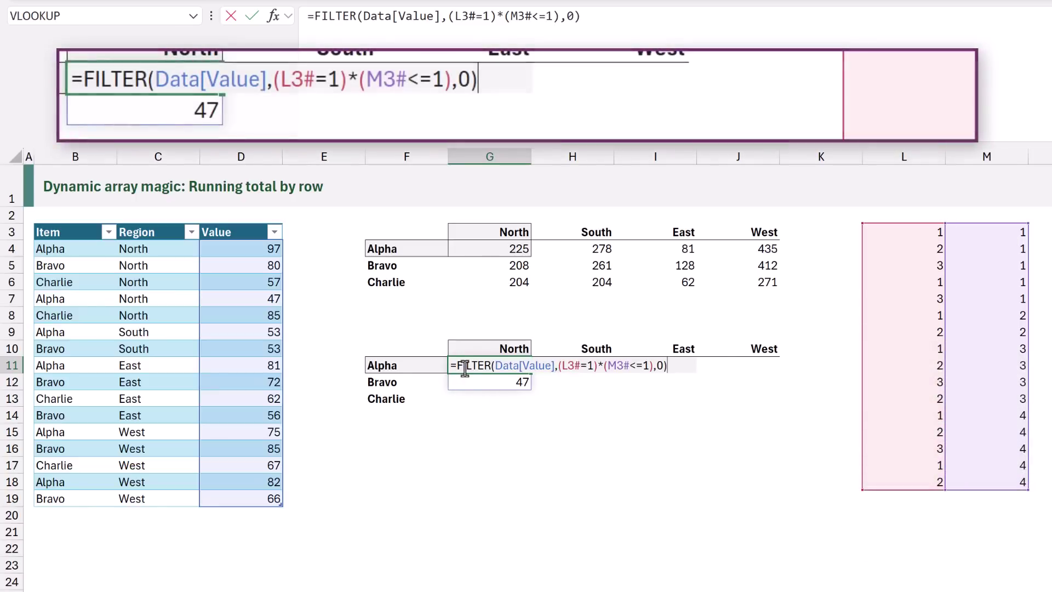
{"action": "key", "text": "Home"}
{"action": "key", "text": "Right"}
{"action": "type", "text": "SUM("}
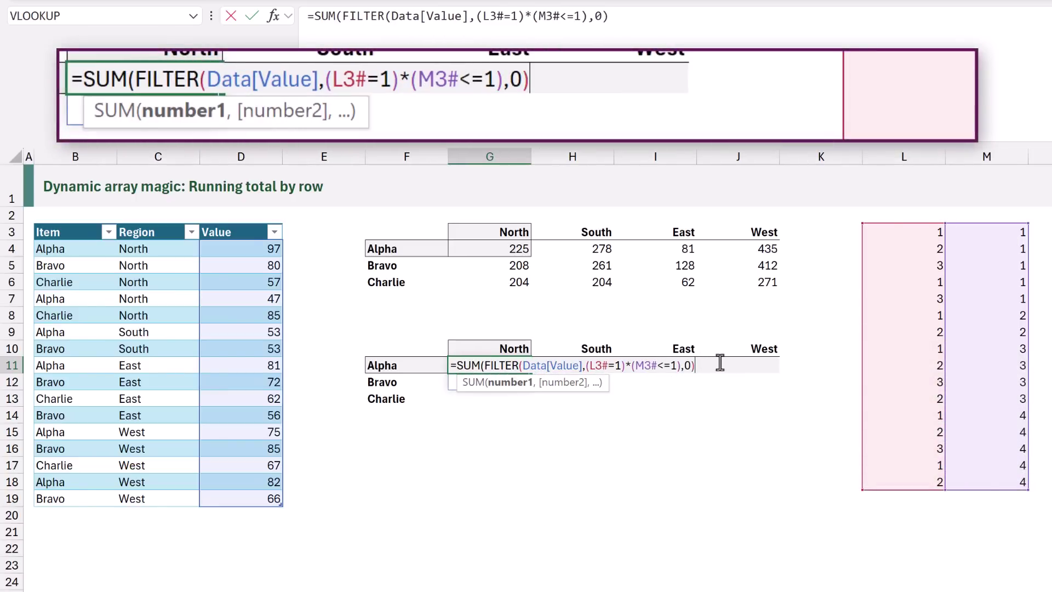
{"action": "type", "text": ")"}
{"action": "key", "text": "ctrl+Return"}
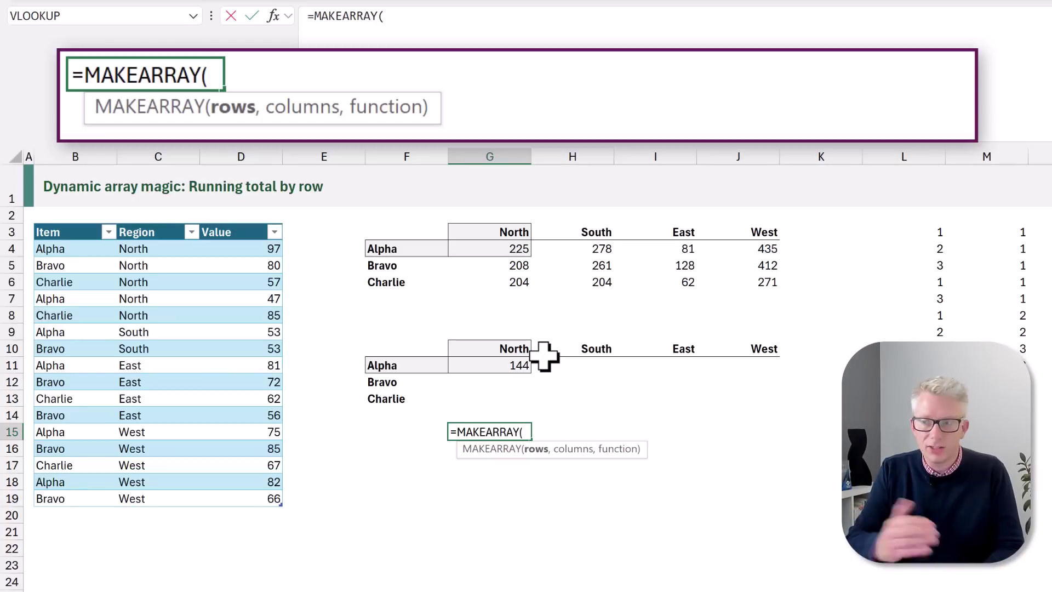
{"action": "type", "text": "3,"}
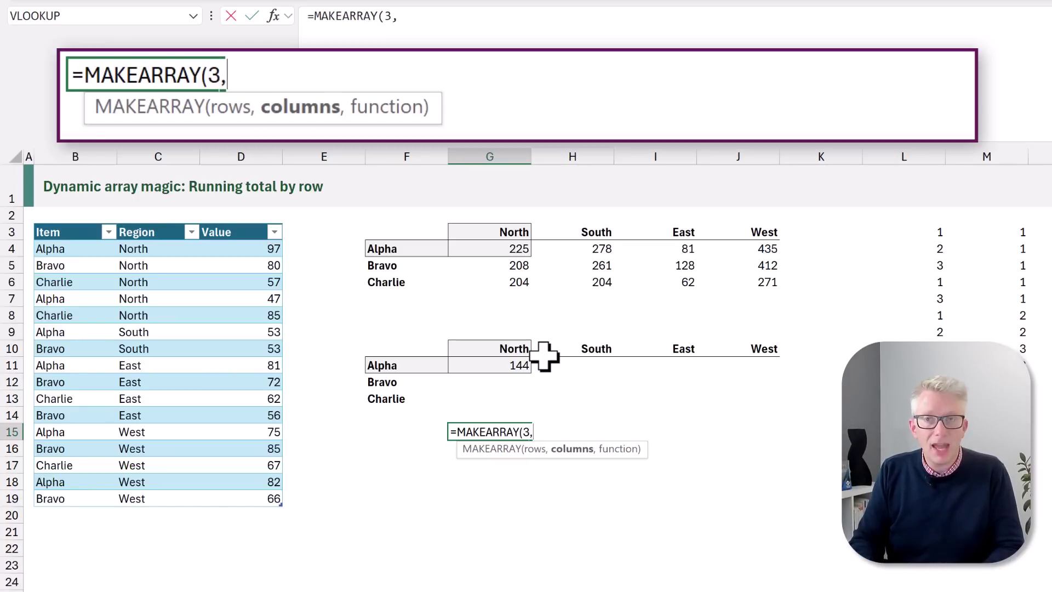
{"action": "type", "text": "4,"}
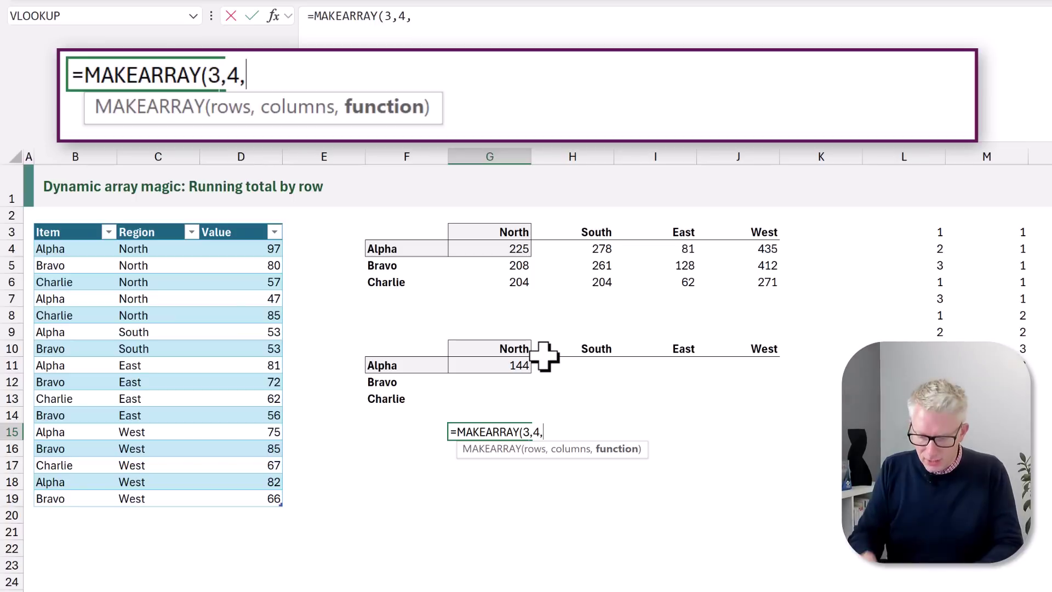
{"action": "type", "text": "LAMBDA("}
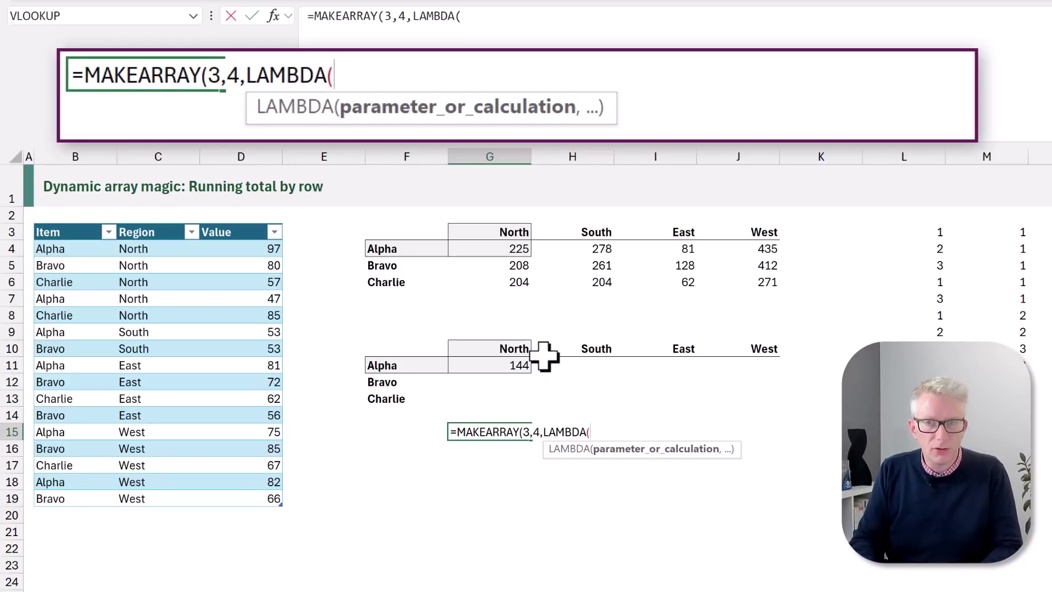
{"action": "type", "text": "r,c"}
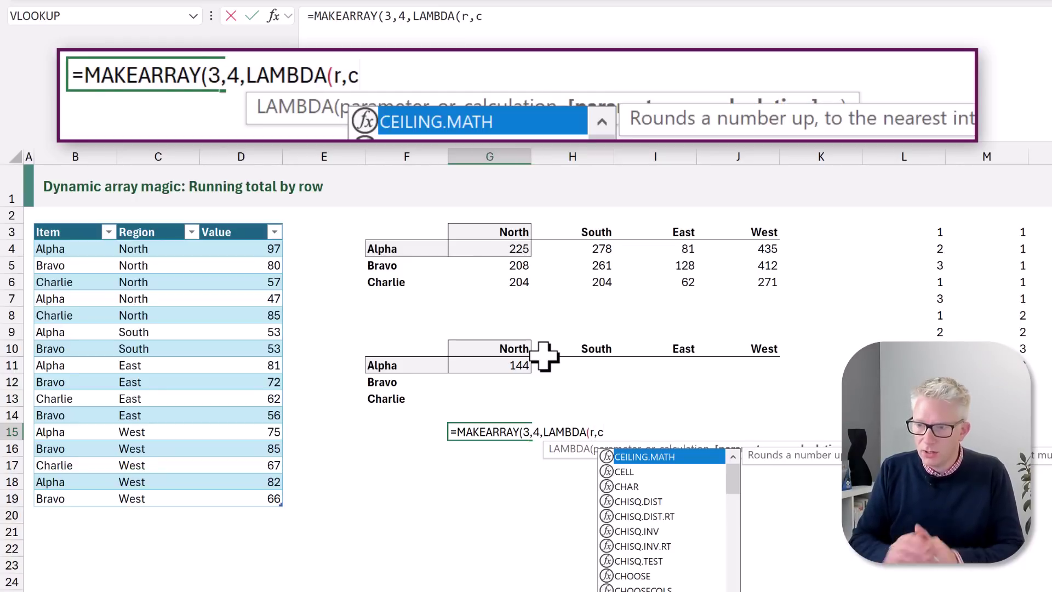
{"action": "type", "text": ","}
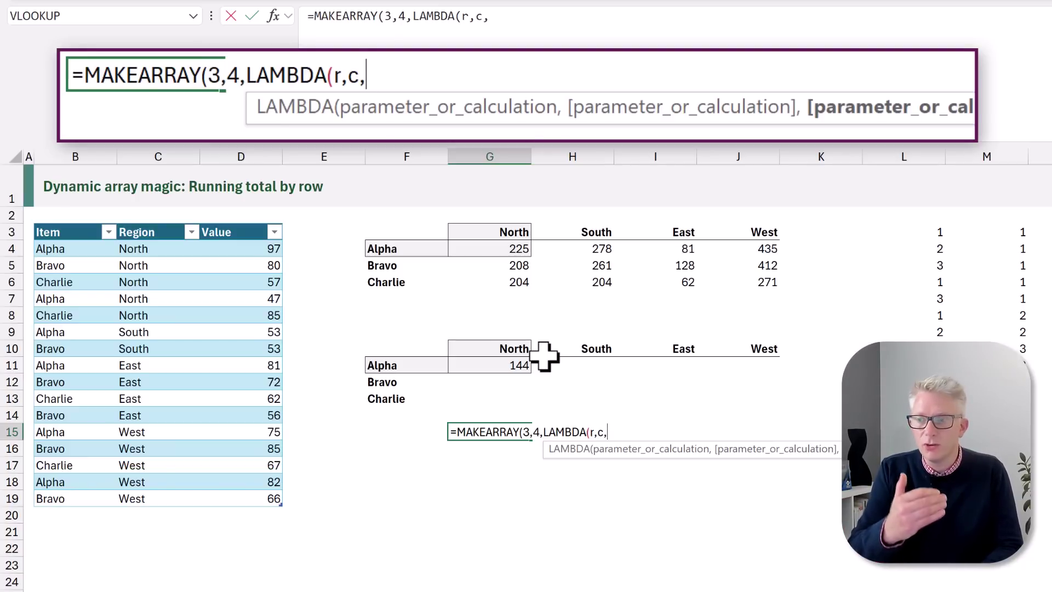
{"action": "type", "text": "r))"}
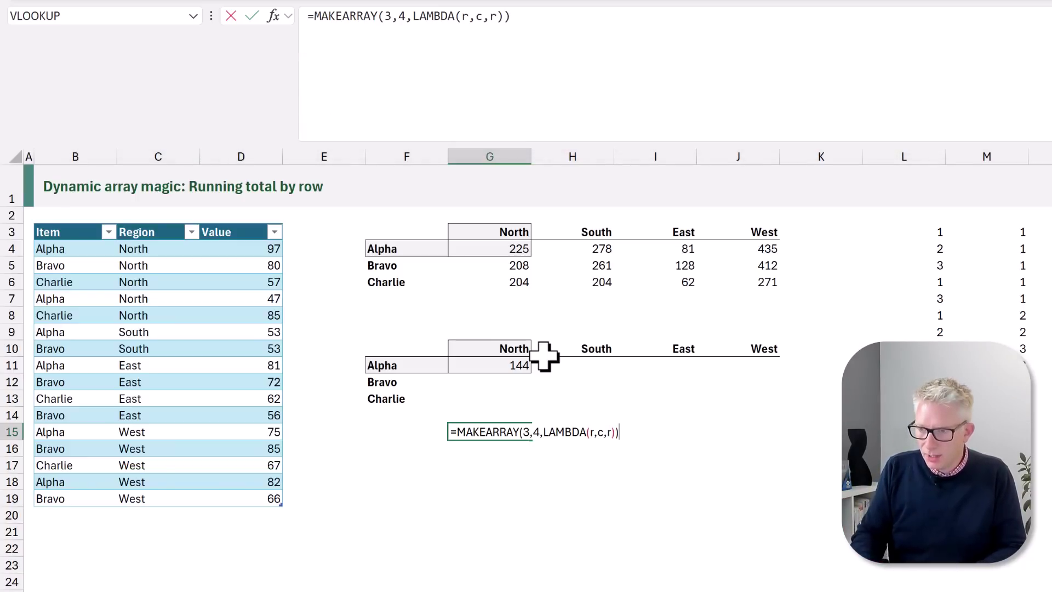
{"action": "key", "text": "ctrl+Return"}
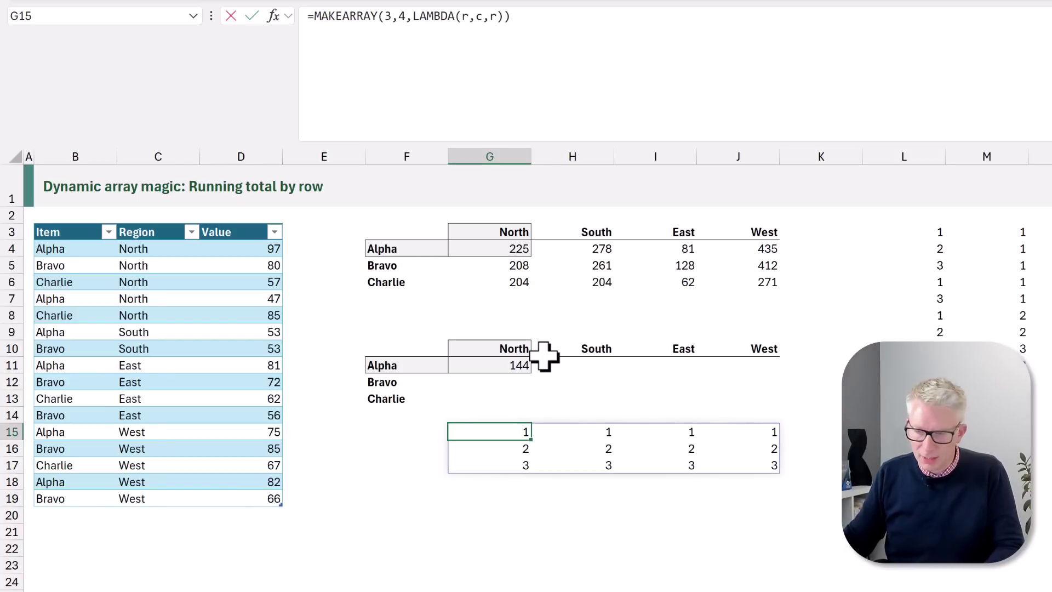
{"action": "key", "text": "F2"}
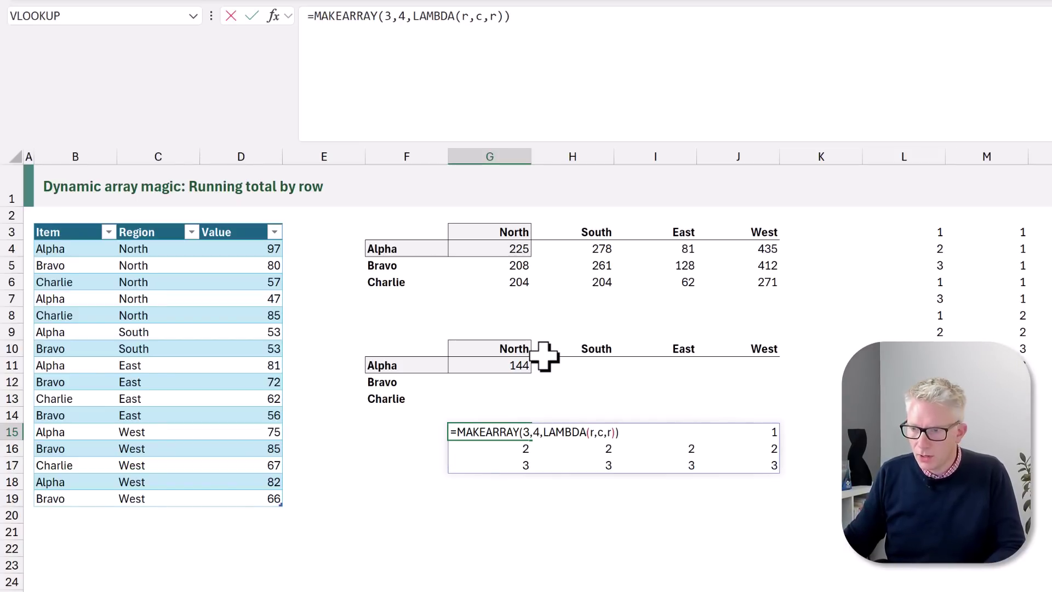
{"action": "left_click", "coordinate": [610, 432]}
{"action": "key", "text": "BackSpace"}
{"action": "type", "text": "c"}
{"action": "key", "text": "ctrl+Return"}
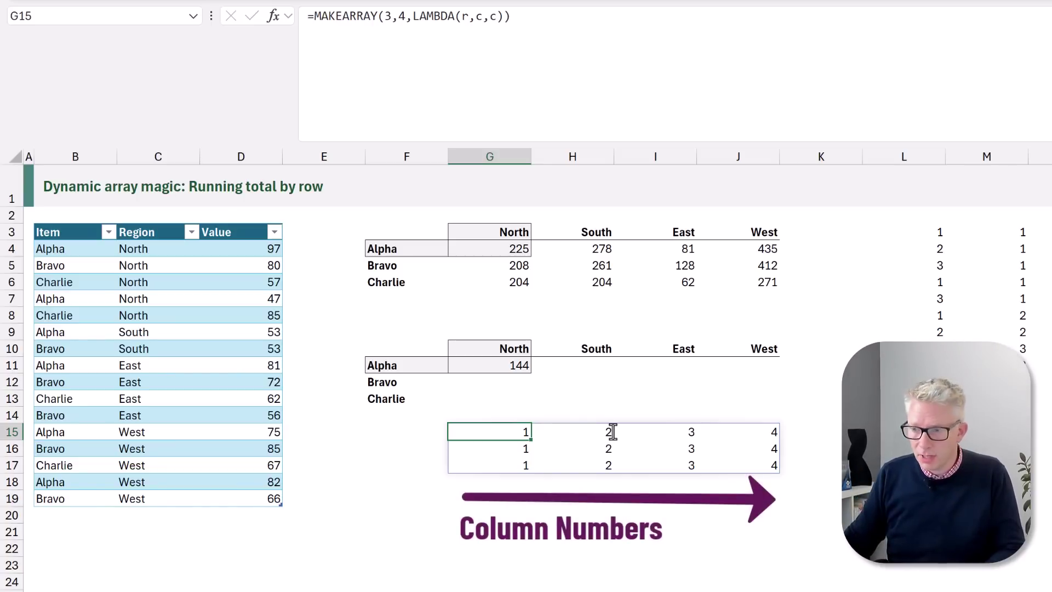
{"action": "key", "text": "F2"}
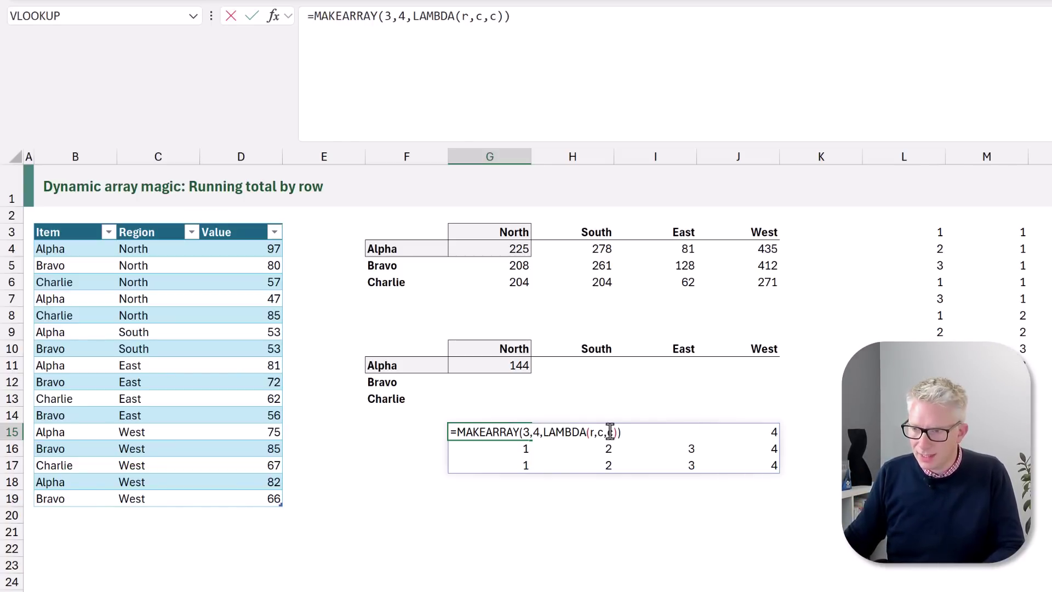
{"action": "left_click", "coordinate": [610, 432]}
{"action": "type", "text": "r*"}
{"action": "key", "text": "ctrl+Return"}
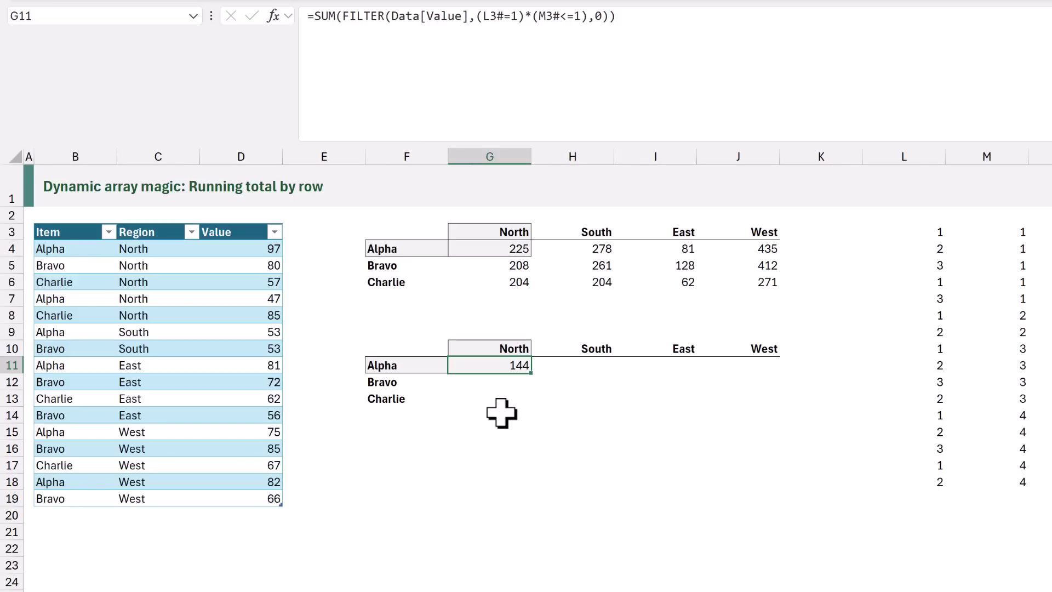
Wrap G11's SUM(FILTER(...)) formula inside MAKEARRAY(3,4,LAMBDA(r,c,...)).
{"action": "key", "text": "F2"}
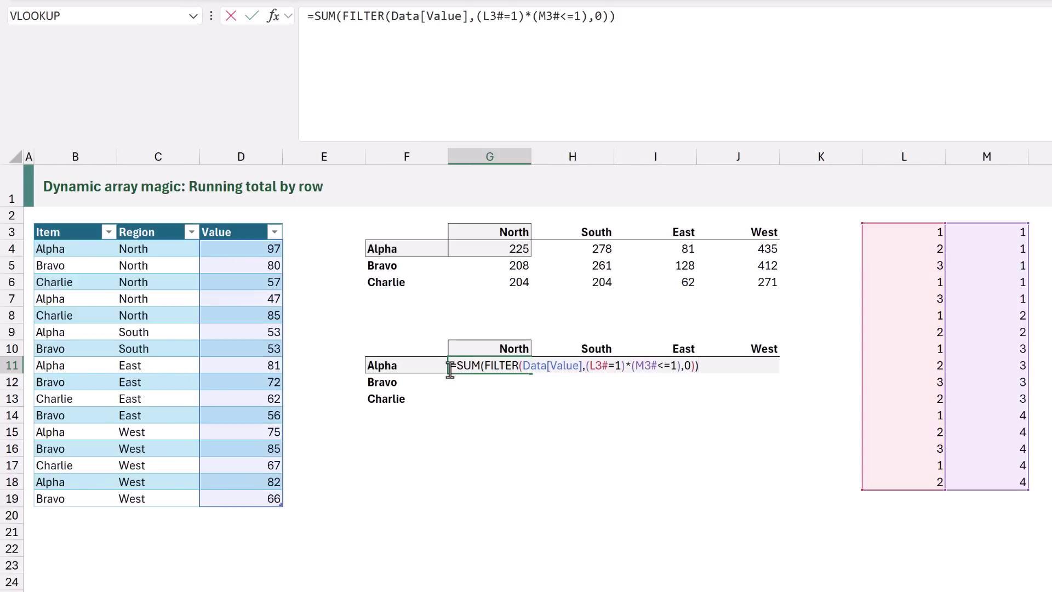
{"action": "left_click", "coordinate": [464, 365]}
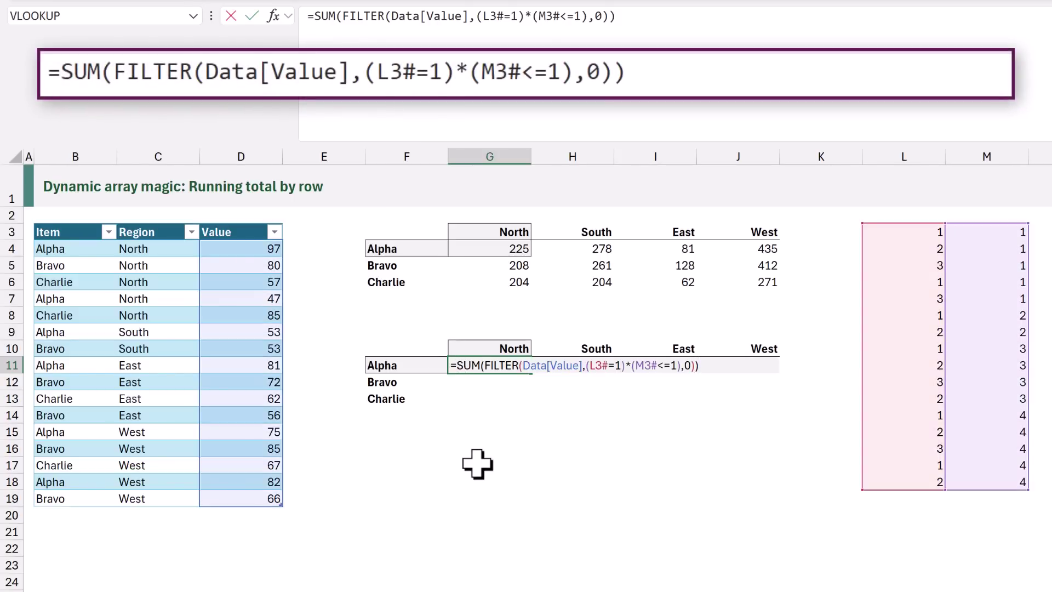
{"action": "type", "text": "MAKEARRAY"}
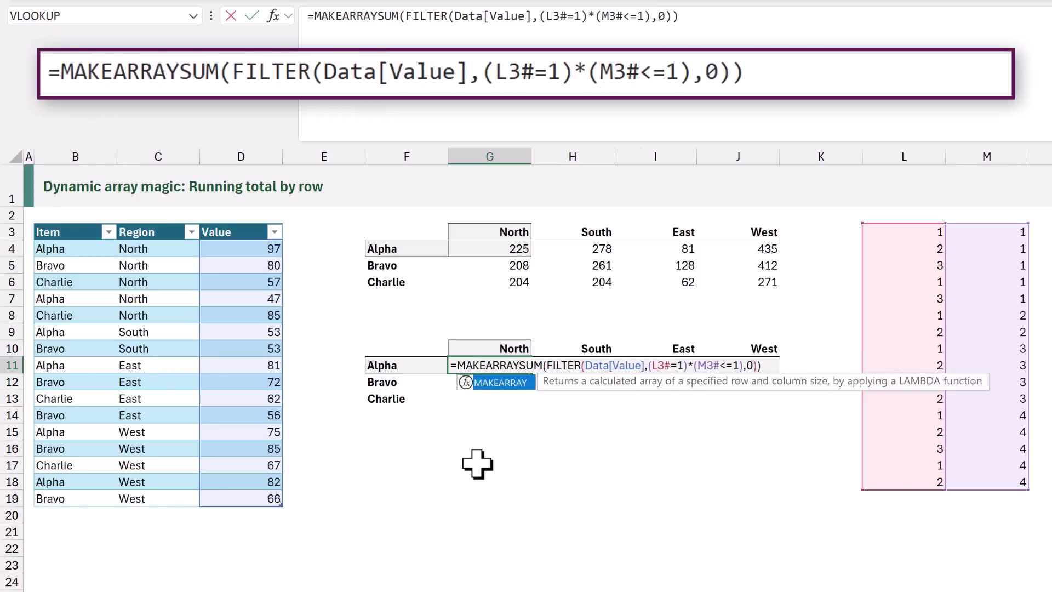
{"action": "type", "text": "("}
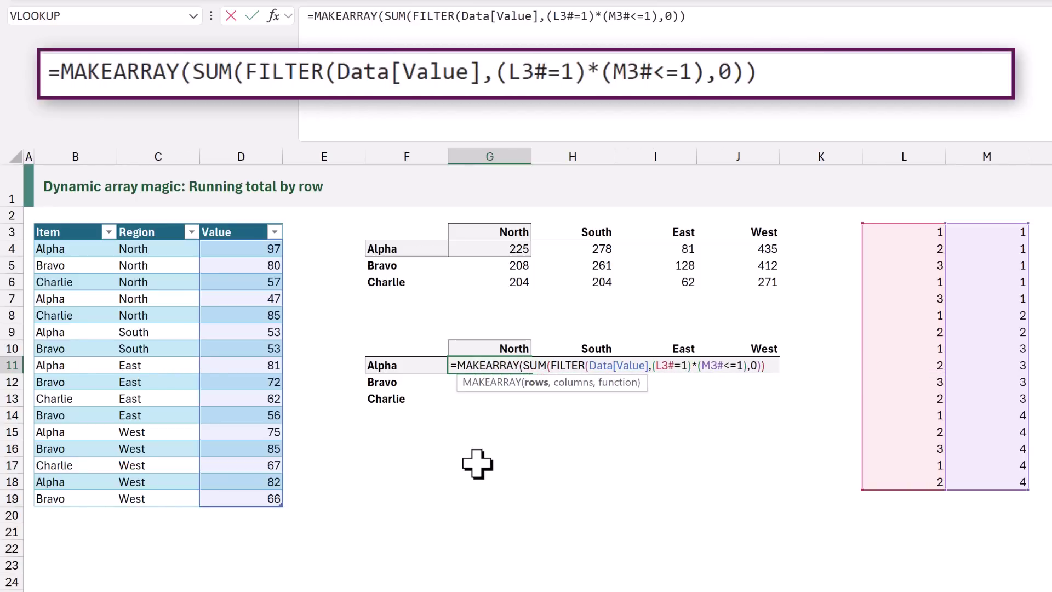
{"action": "type", "text": "3,"}
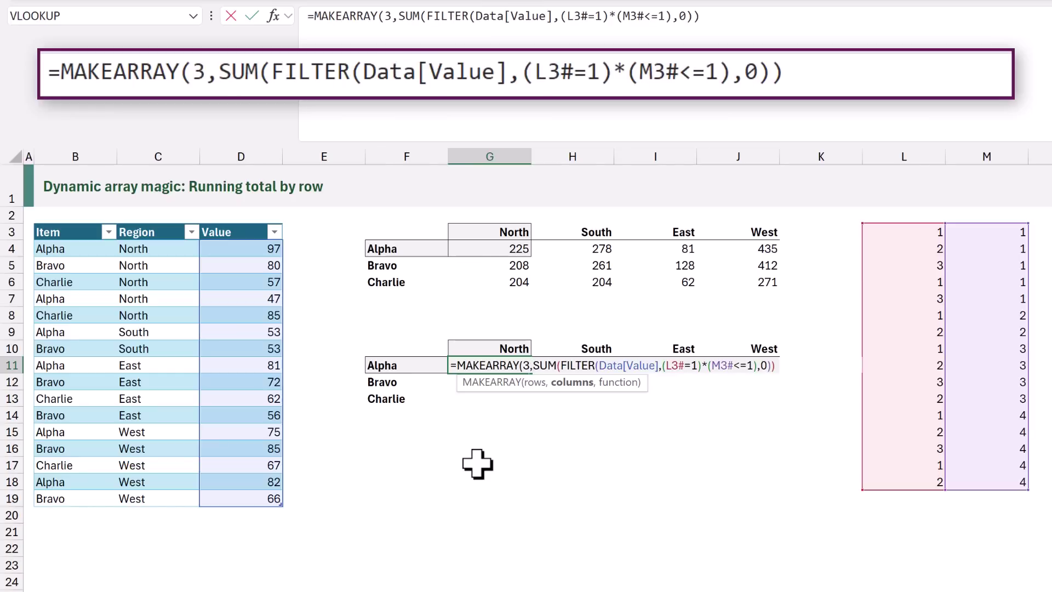
{"action": "type", "text": "4,LAMBDA("}
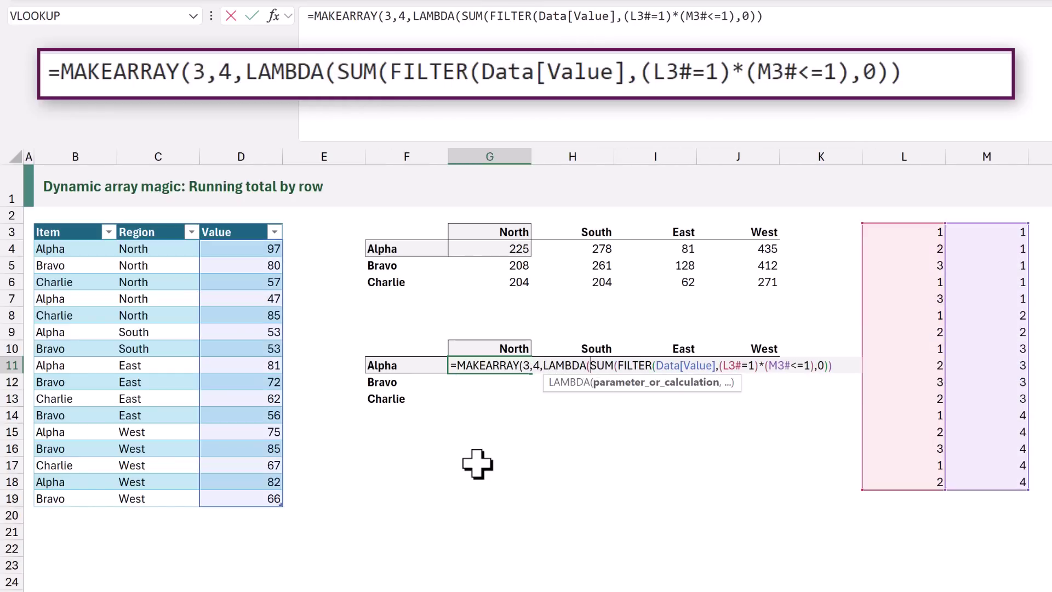
{"action": "type", "text": "r,c,"}
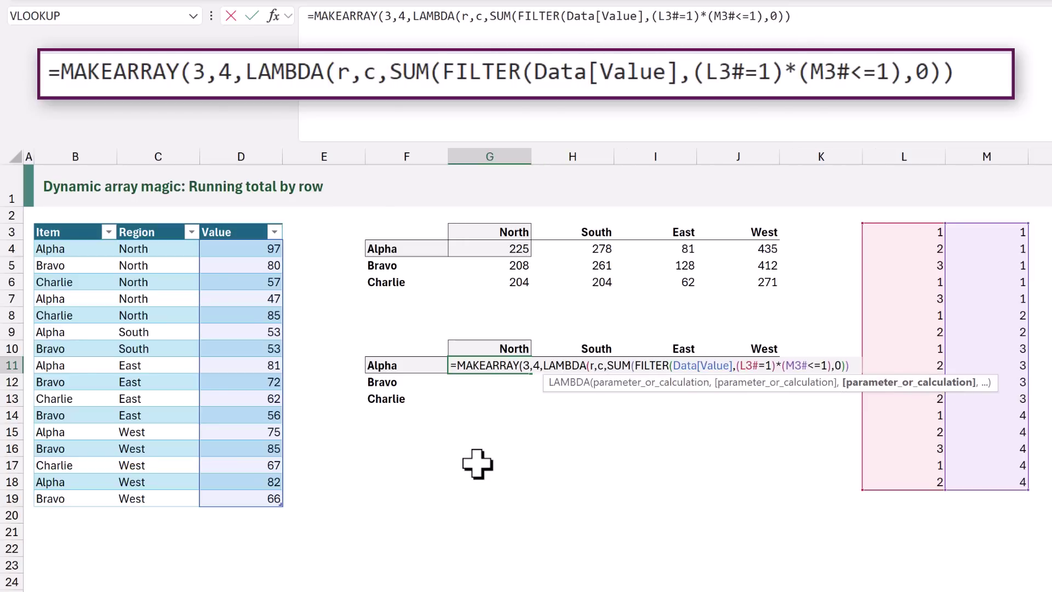
Replace the fixed 1s with r and c so totals spill across G11:J13, Charlie reaching 271.
{"action": "left_click", "coordinate": [770, 366]}
{"action": "key", "text": "BackSpace"}
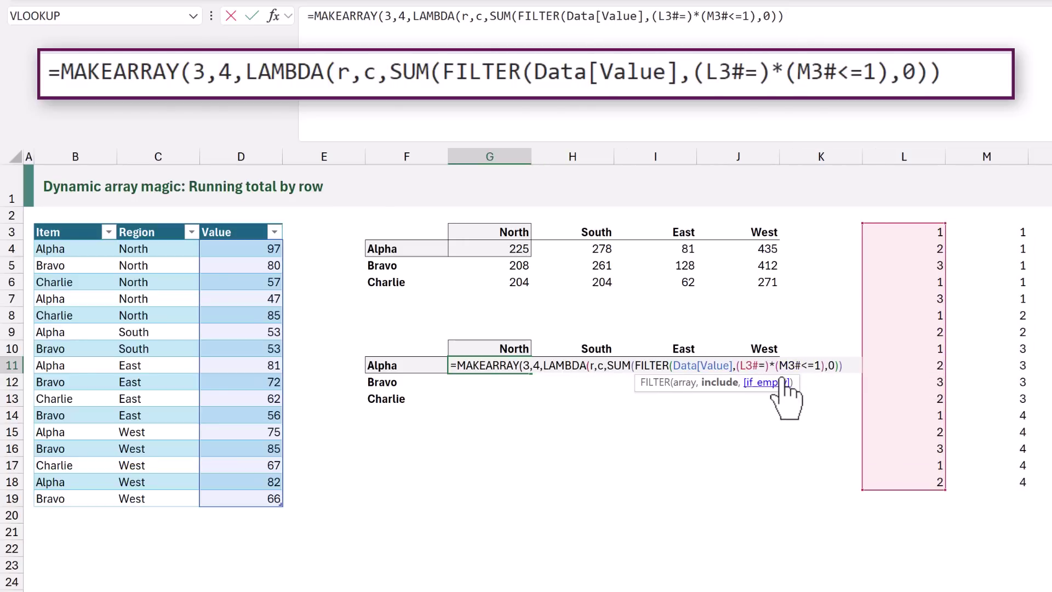
{"action": "type", "text": "r"}
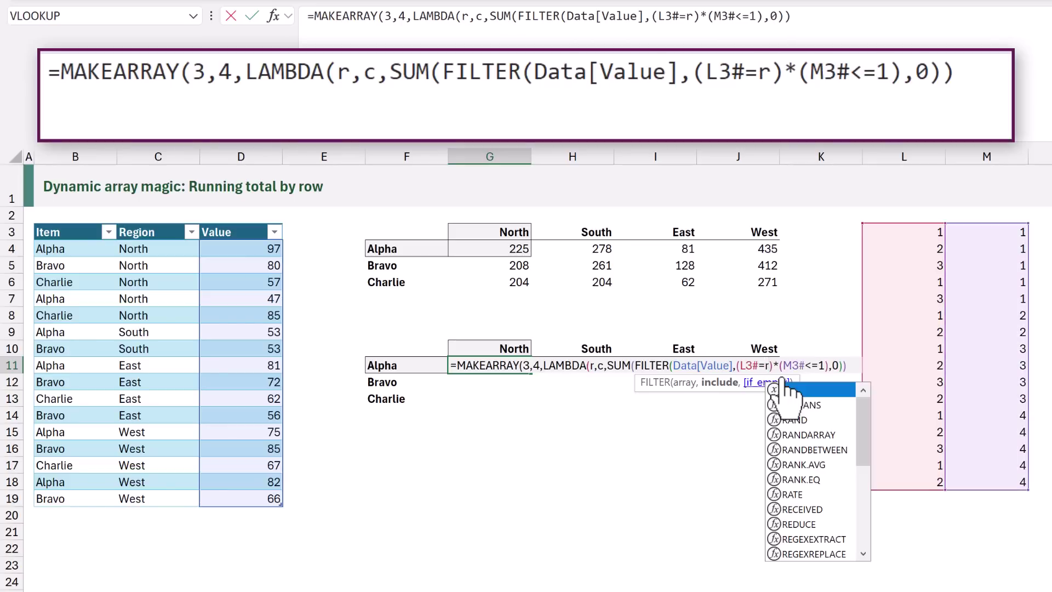
{"action": "left_click", "coordinate": [823, 365]}
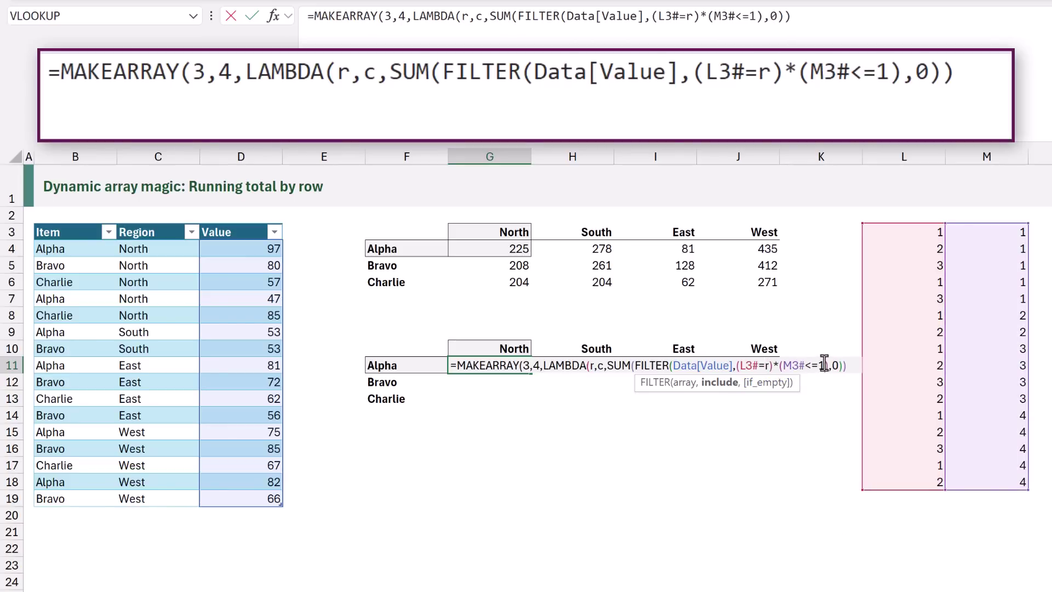
{"action": "type", "text": "c"}
{"action": "left_click", "coordinate": [843, 365]}
{"action": "left_click", "coordinate": [852, 360]}
{"action": "type", "text": "))"}
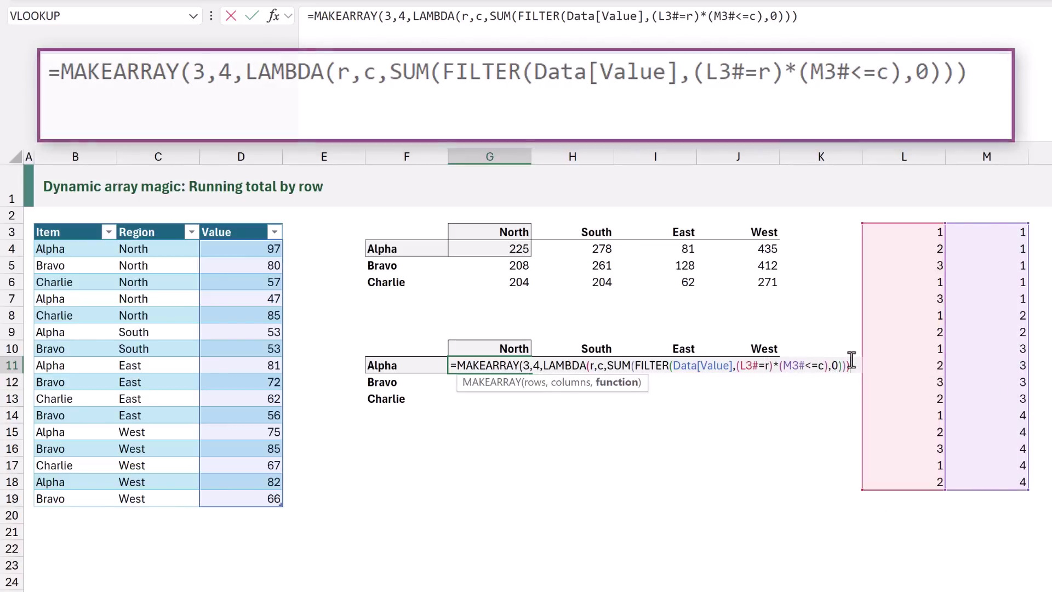
{"action": "key", "text": "Return"}
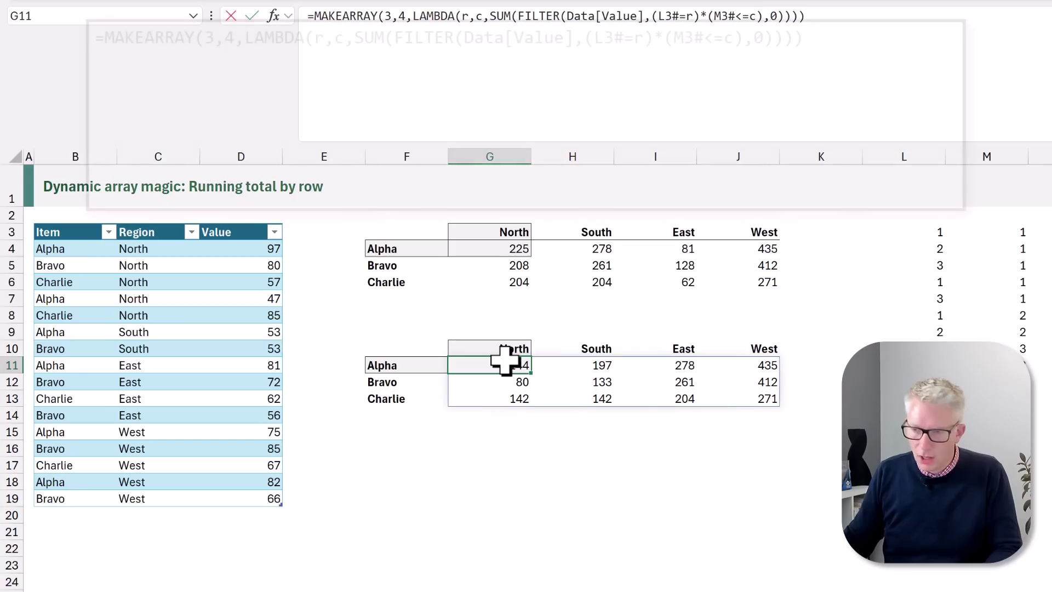
Start a LET in G11 defining rowNames as F11# and colNames as G10#.
{"action": "double_click", "coordinate": [504, 360]}
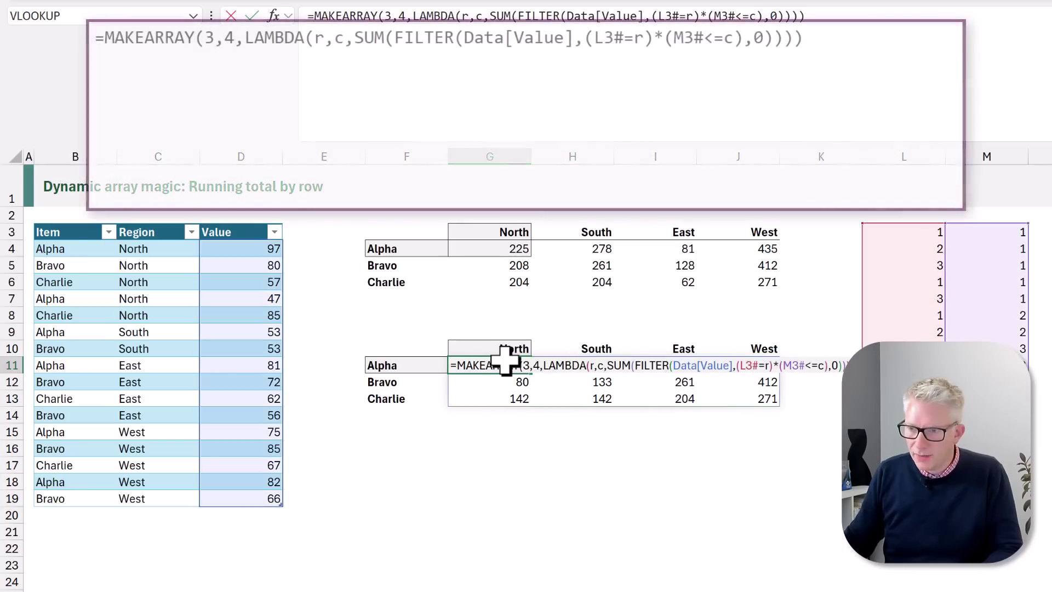
{"action": "left_click", "coordinate": [105, 40]}
{"action": "type", "text": "LET("}
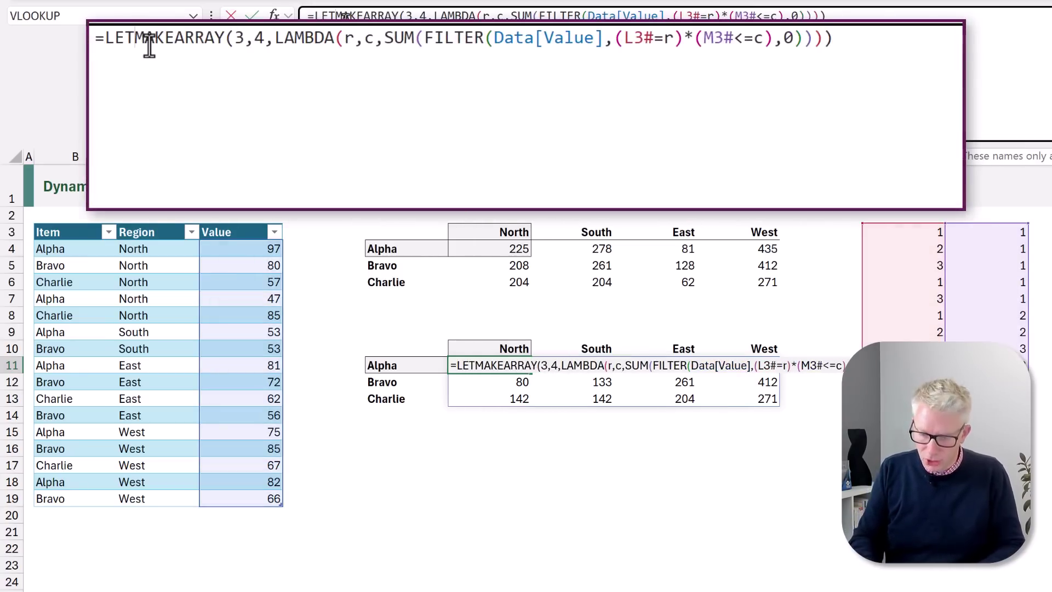
{"action": "key", "text": "alt+Return"}
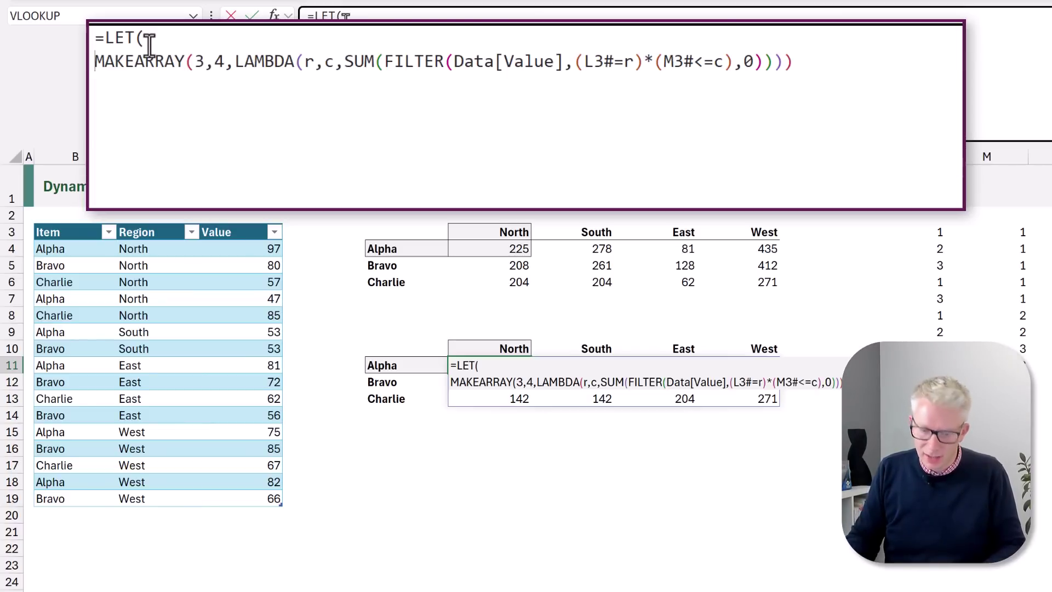
{"action": "key", "text": "alt+Return"}
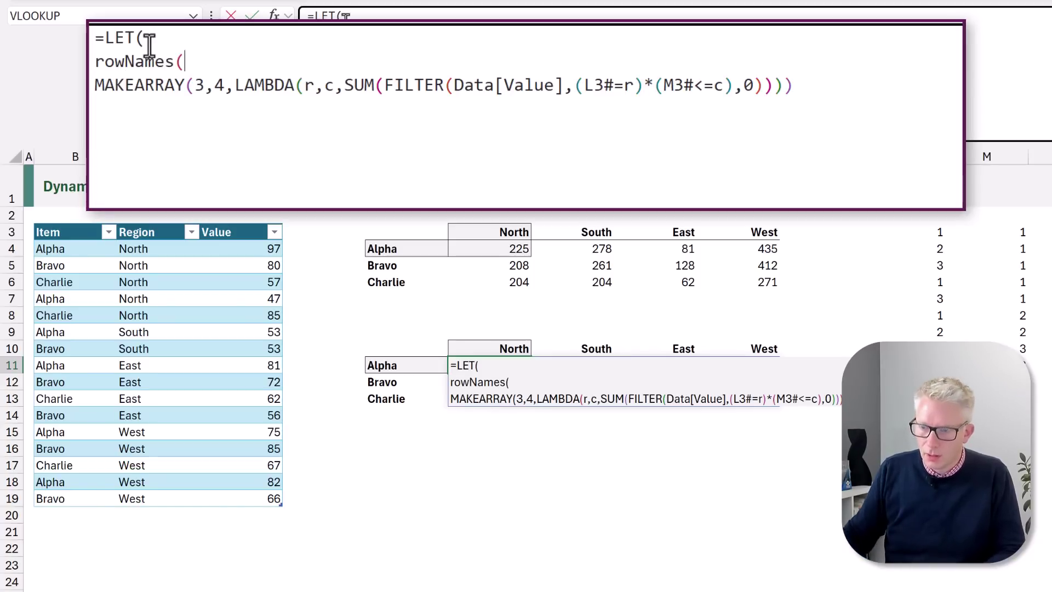
{"action": "type", "text": "rowNames,"}
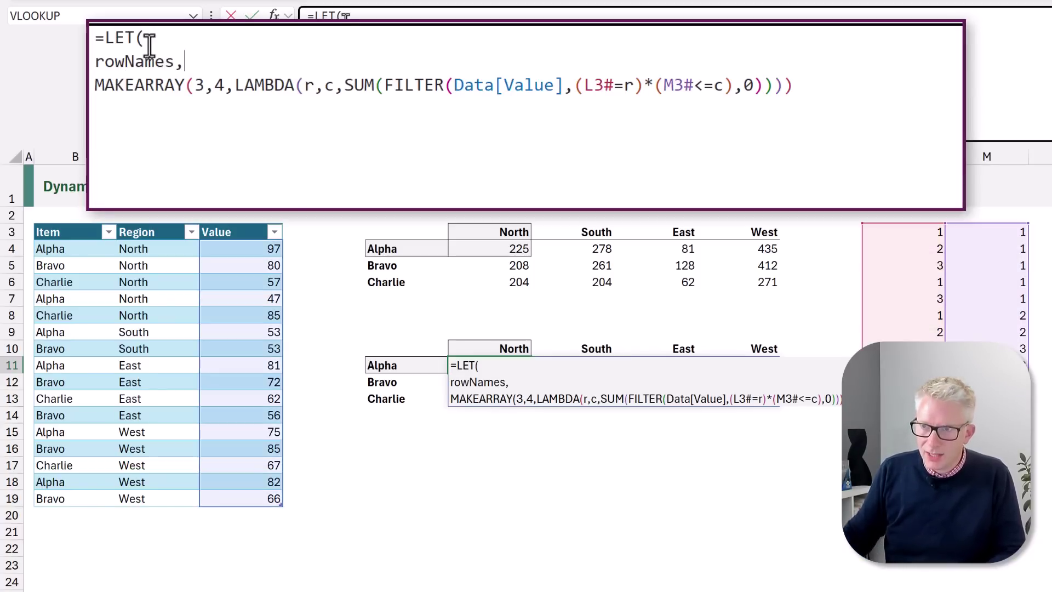
{"action": "left_click", "coordinate": [391, 365]}
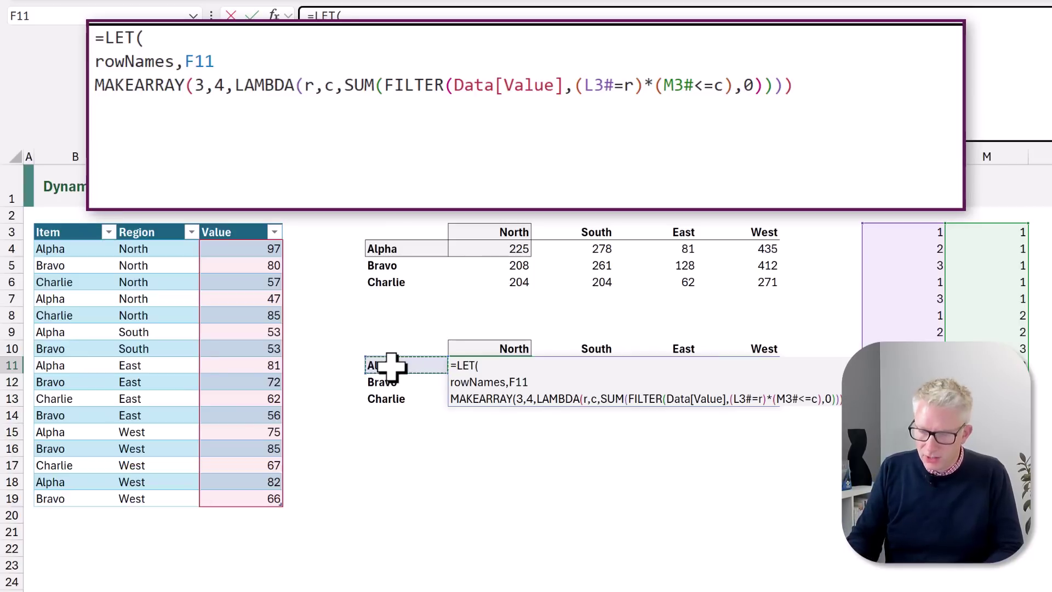
{"action": "type", "text": "#"}
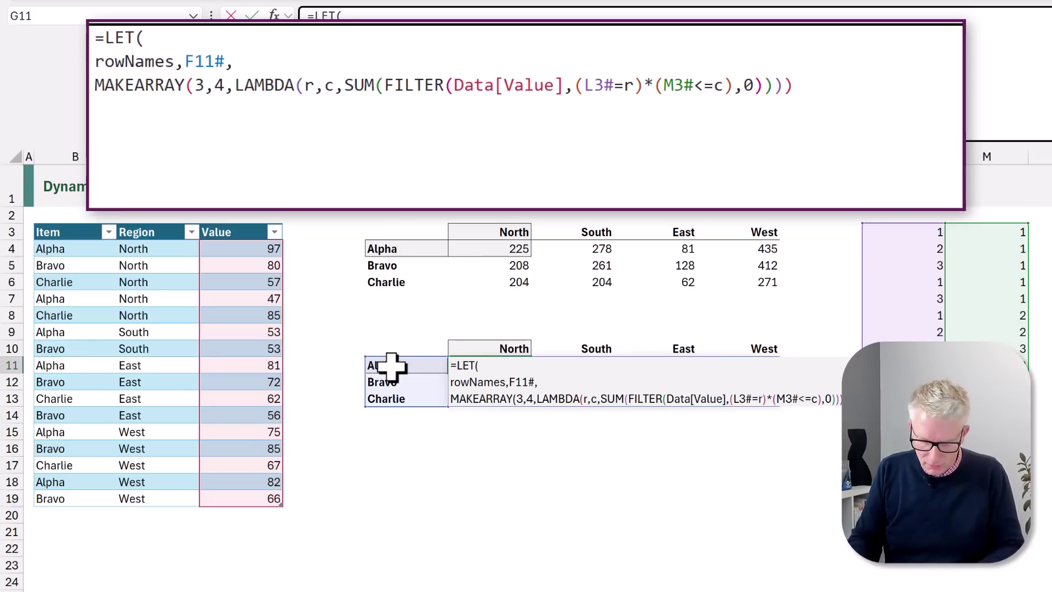
{"action": "type", "text": ","}
{"action": "key", "text": "alt+Return"}
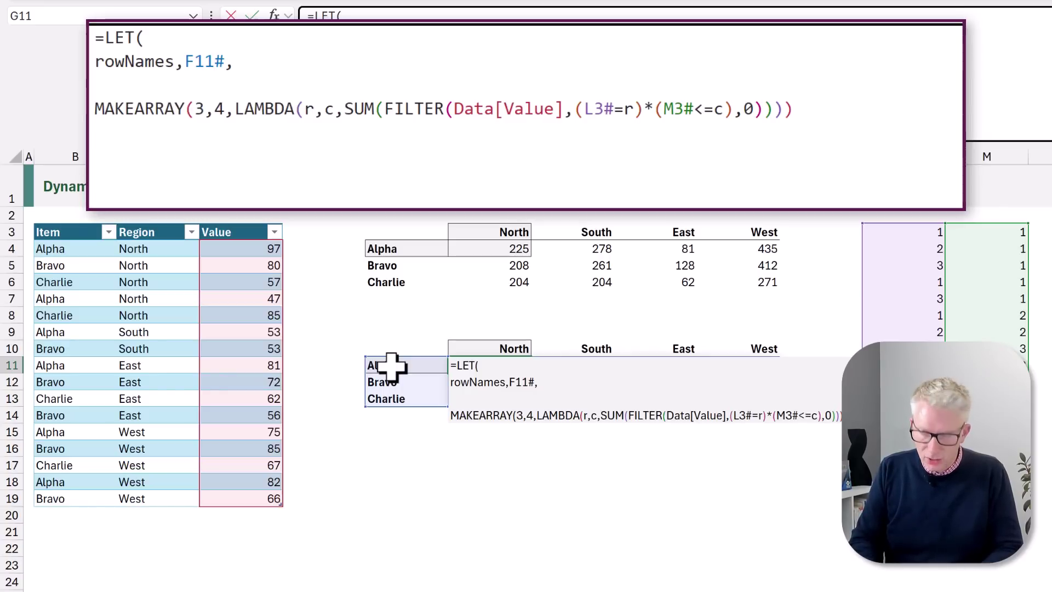
{"action": "type", "text": "colNames,"}
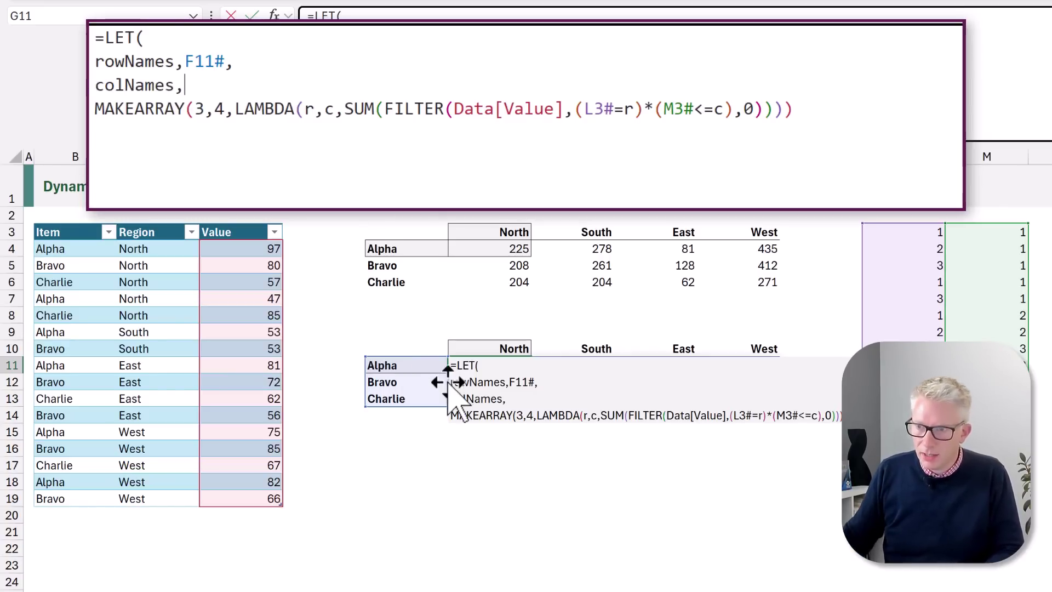
{"action": "left_click", "coordinate": [479, 344]}
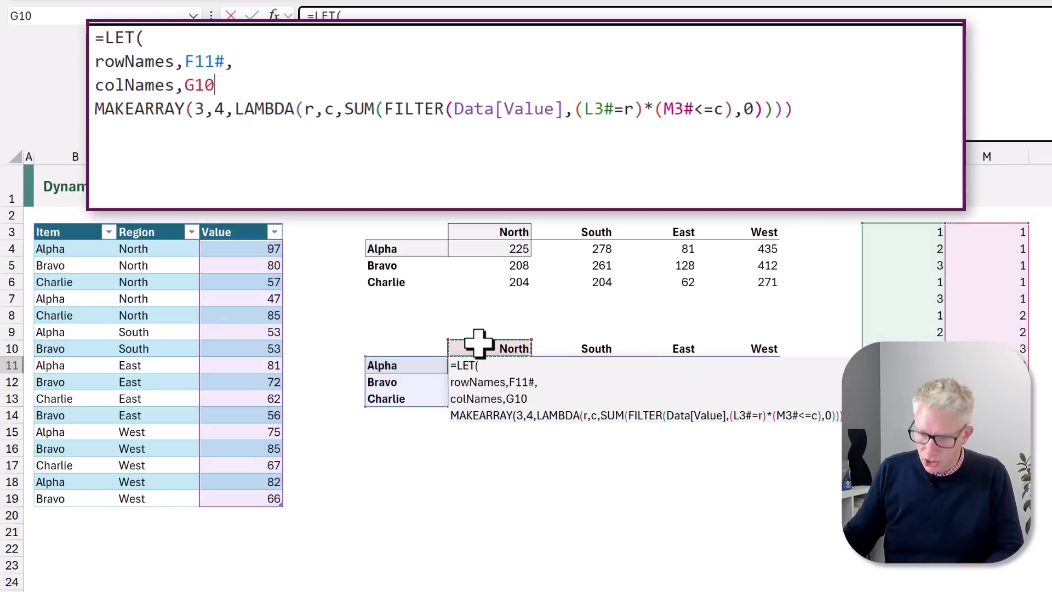
{"action": "type", "text": "#,"}
Add rowPosition as MATCH(Data[Item],rowNames,0) and colPosition as MATCH(Data[Region],colNames,0).
{"action": "key", "text": "alt+Return"}
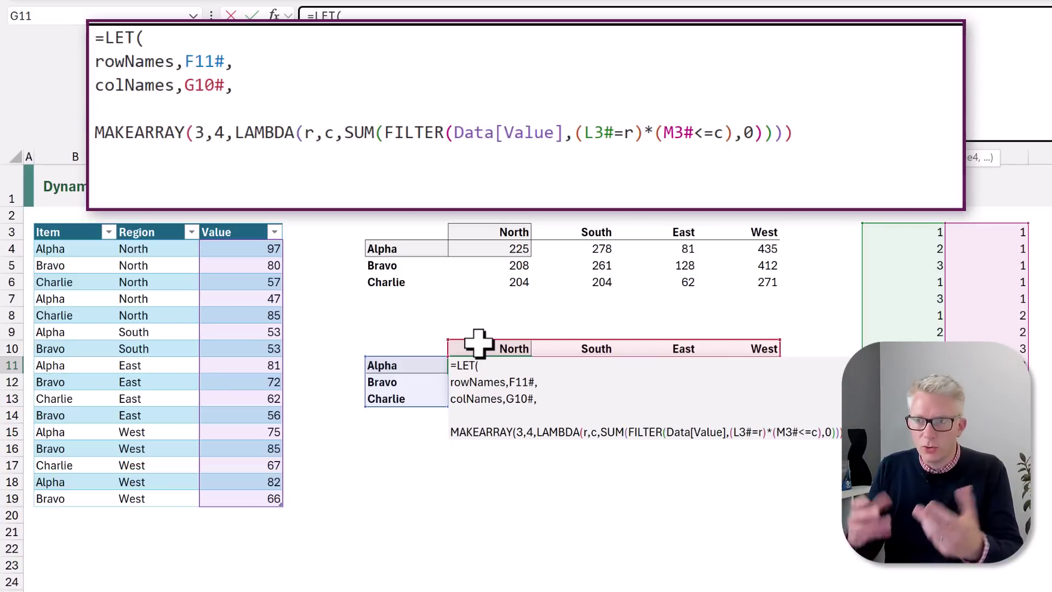
{"action": "type", "text": "row"}
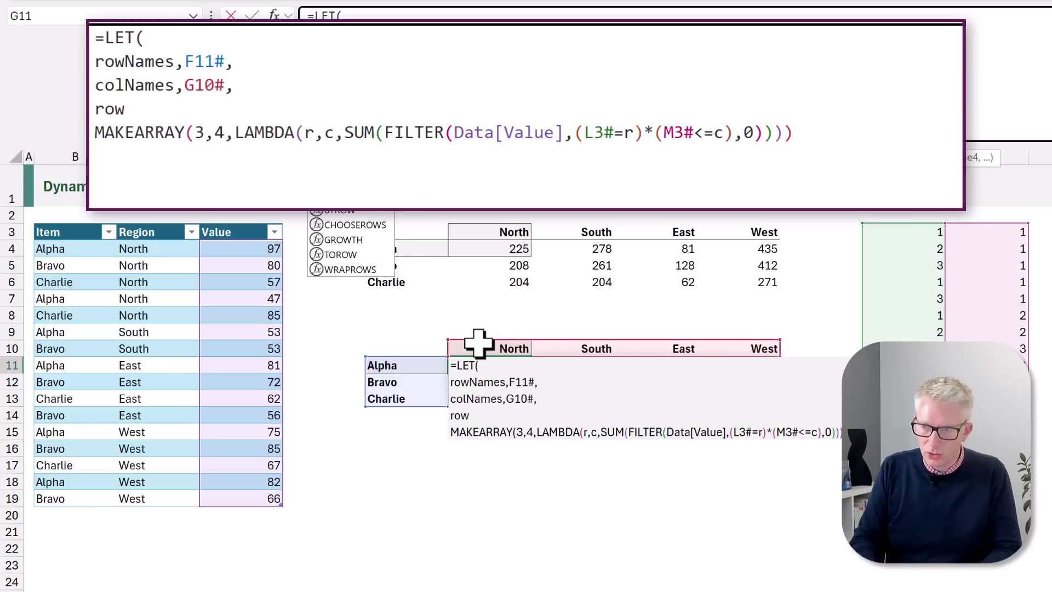
{"action": "type", "text": "Pos"}
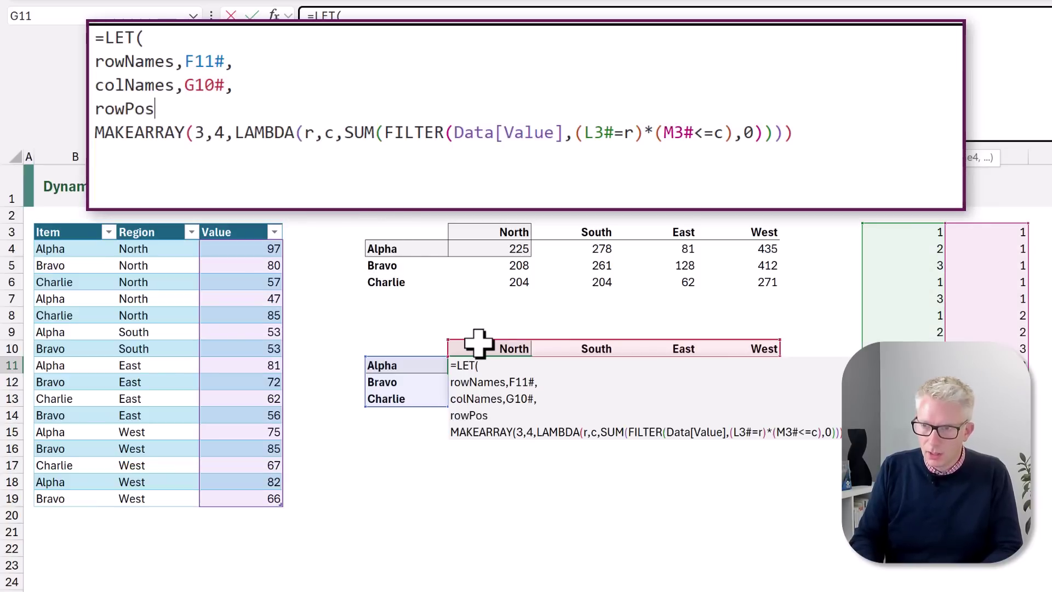
{"action": "type", "text": "ition,MATCH("}
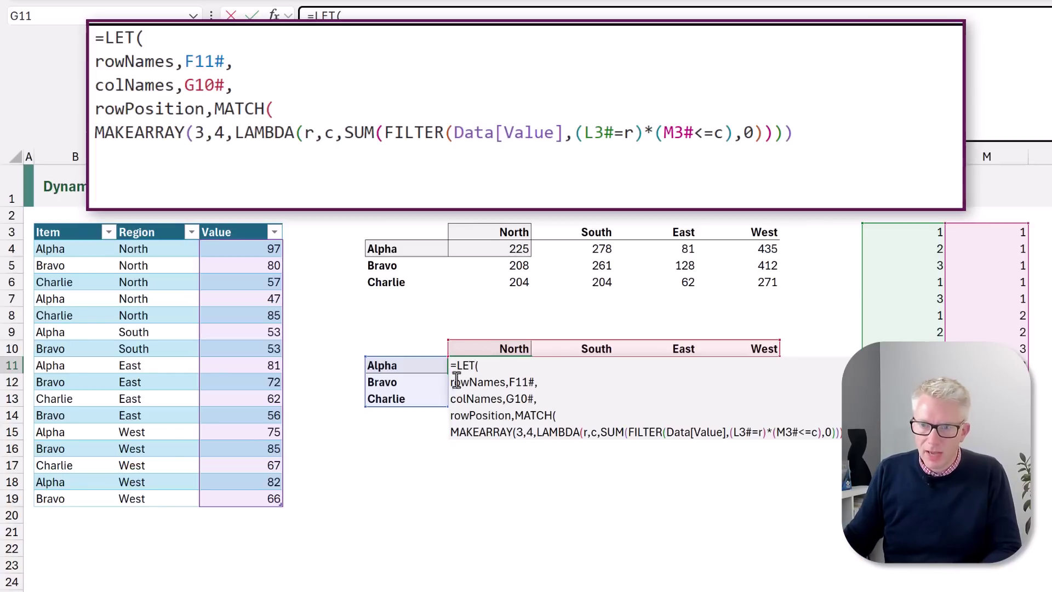
{"action": "left_click", "coordinate": [73, 219]}
{"action": "type", "text": ",rowNames"}
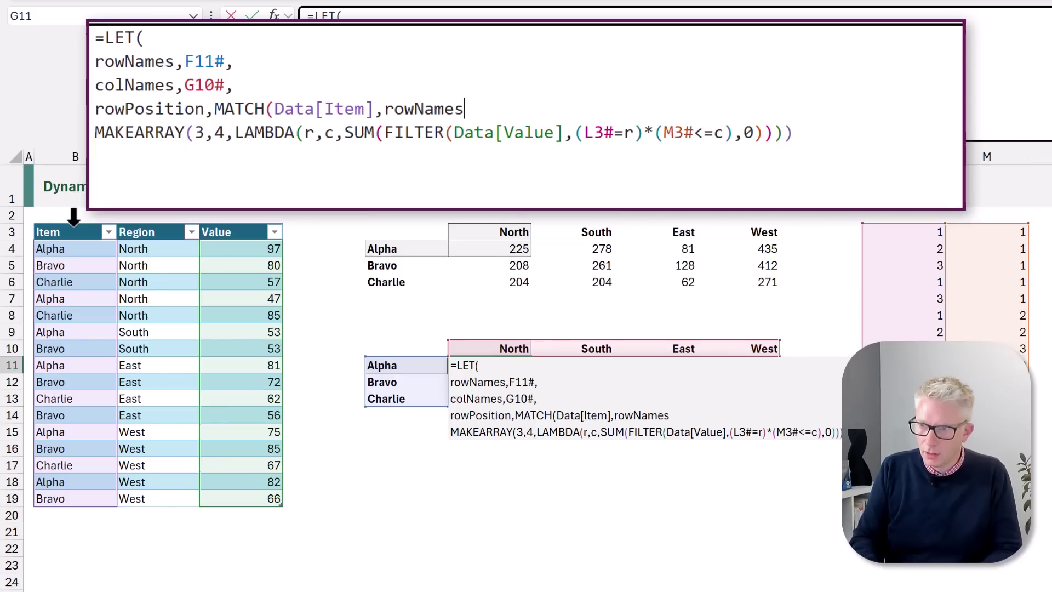
{"action": "type", "text": ",0"}
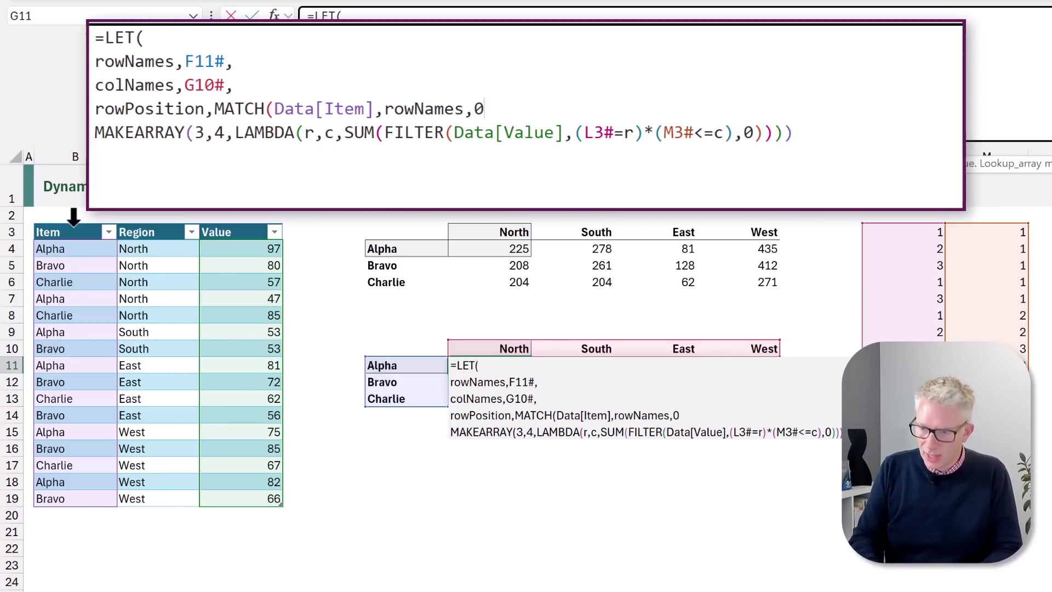
{"action": "type", "text": ")"}
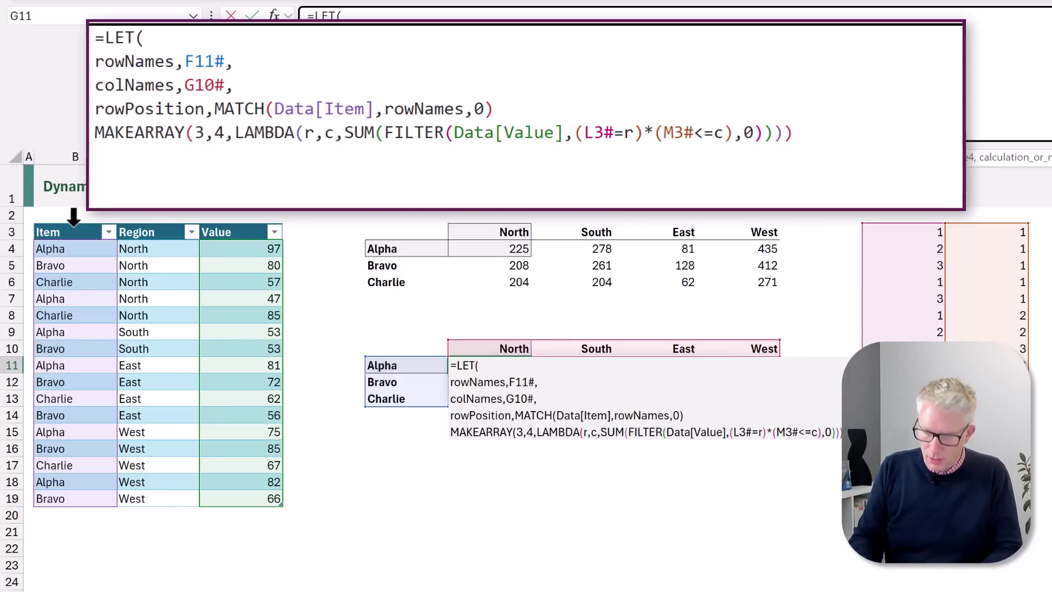
{"action": "type", "text": ","}
{"action": "key", "text": "alt+Return"}
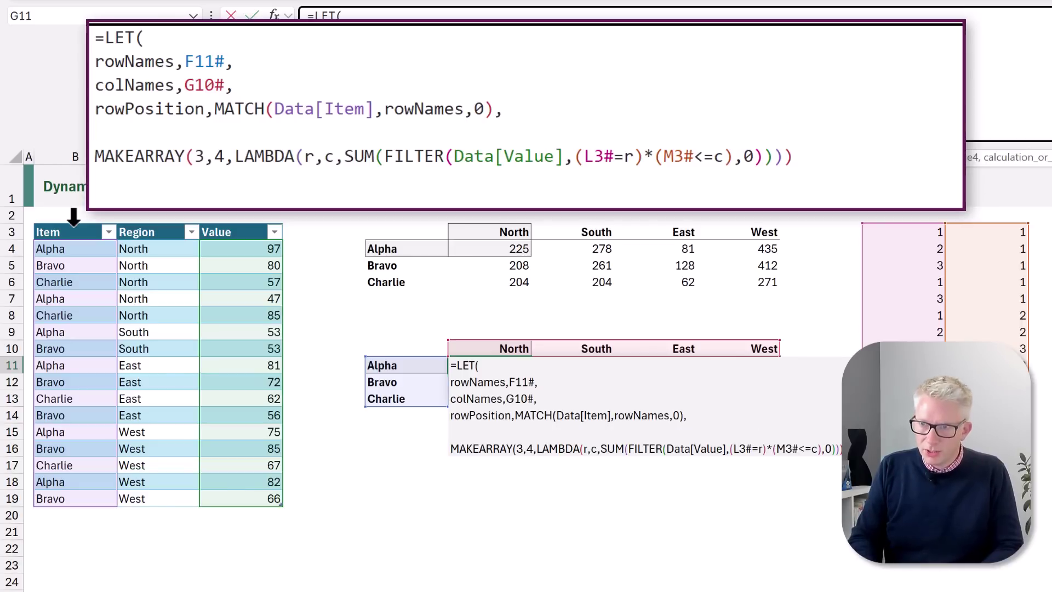
{"action": "type", "text": "colP "}
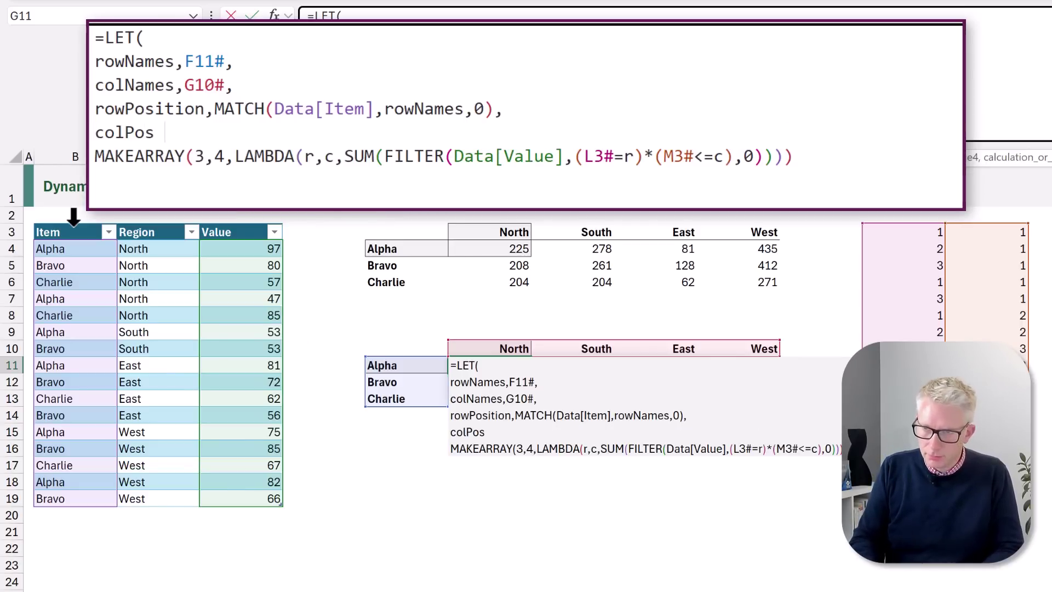
{"action": "type", "text": "osition,MAT"}
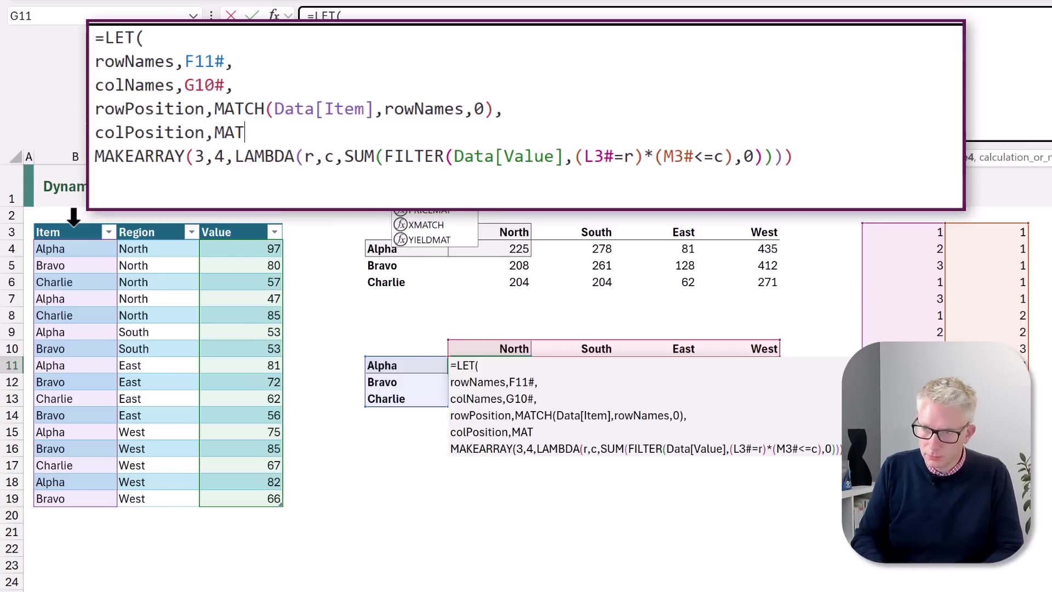
{"action": "type", "text": "CH("}
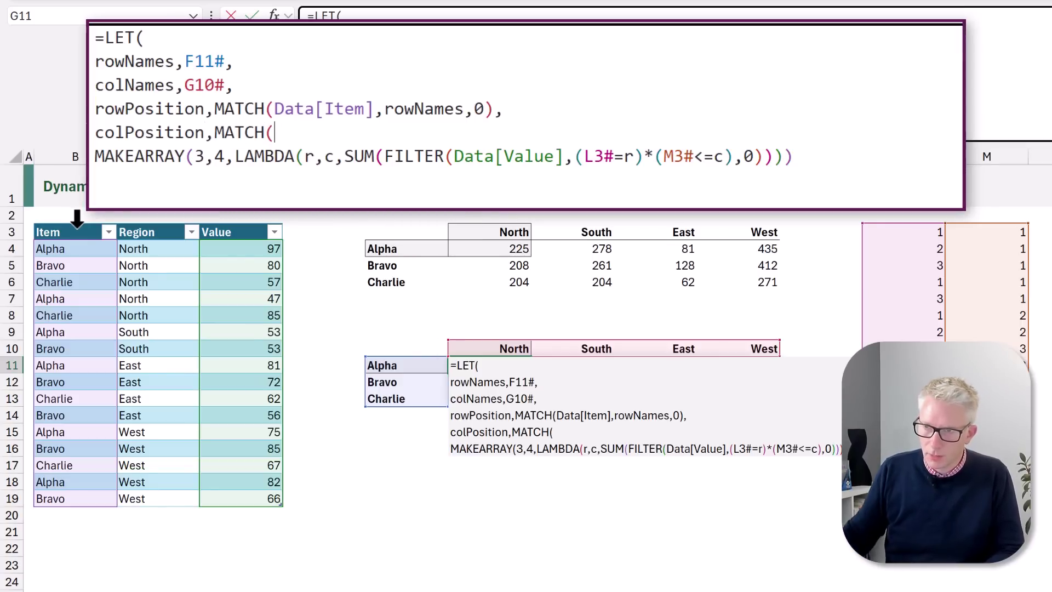
{"action": "left_click", "coordinate": [149, 219]}
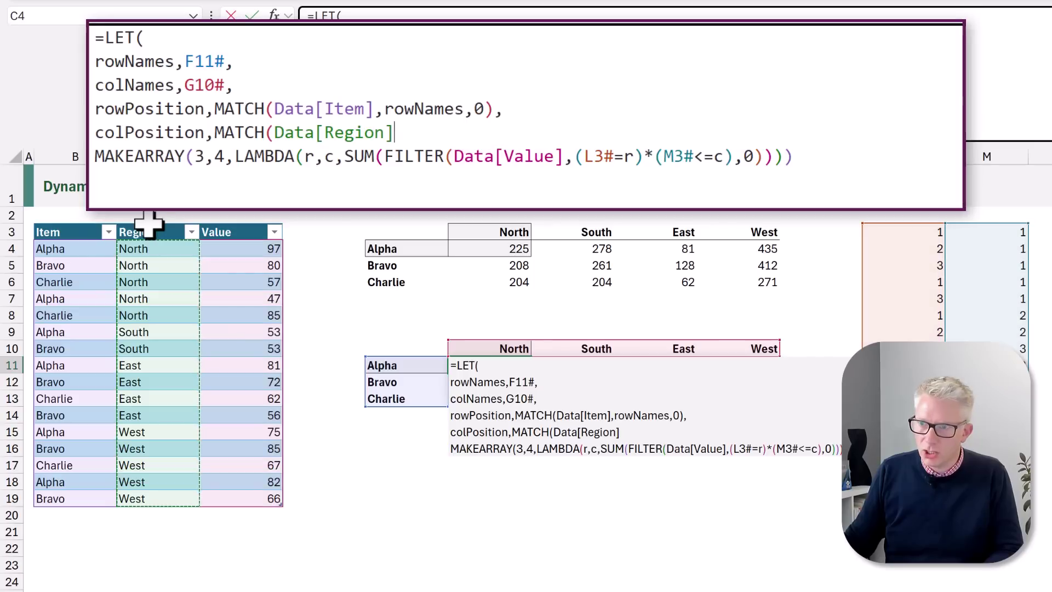
{"action": "type", "text": ","}
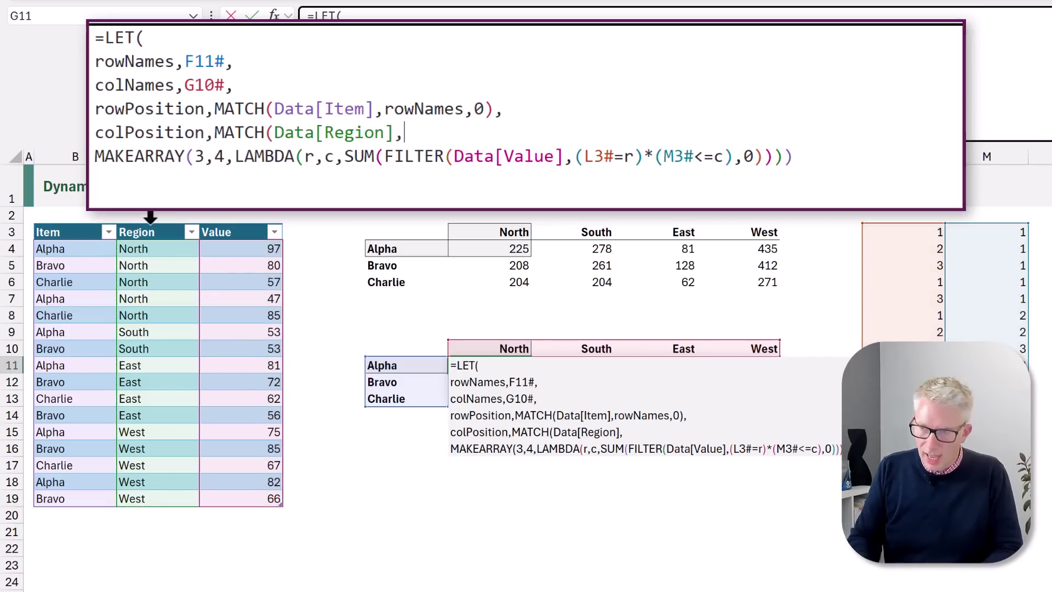
{"action": "type", "text": "col"}
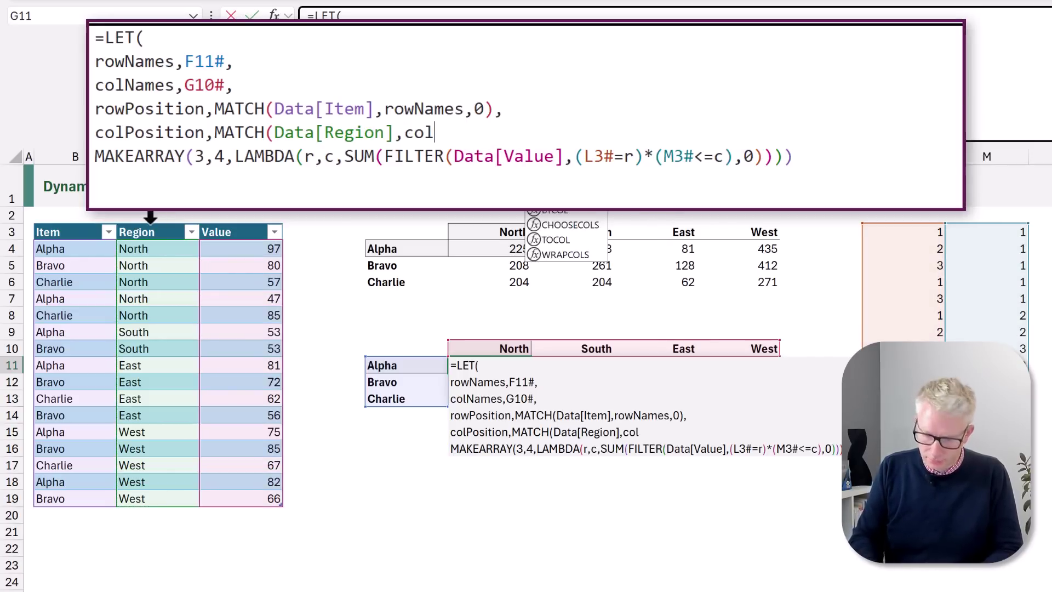
{"action": "type", "text": "Names,0"}
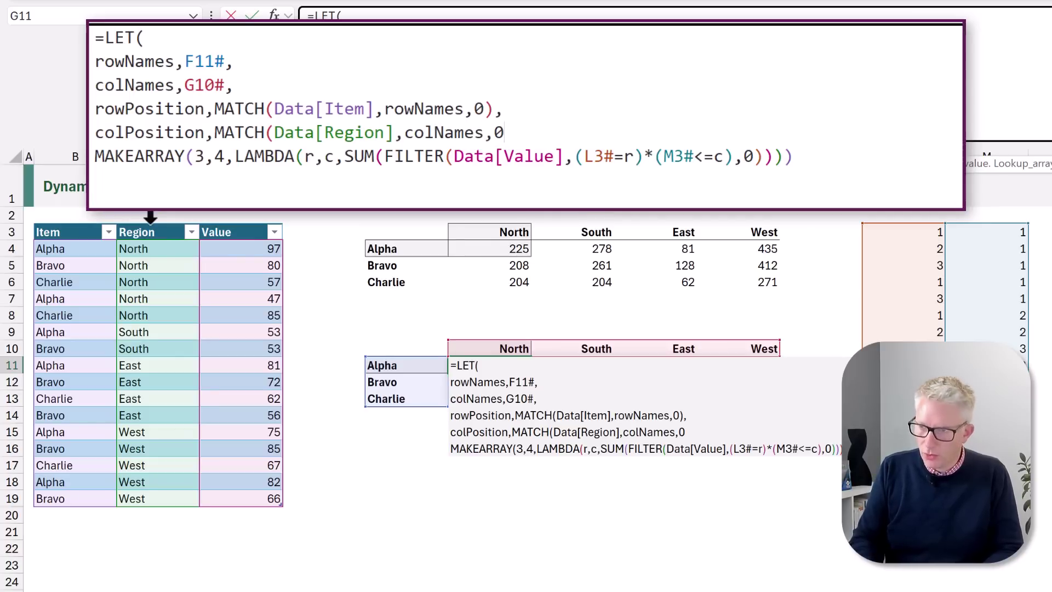
{"action": "type", "text": "),"}
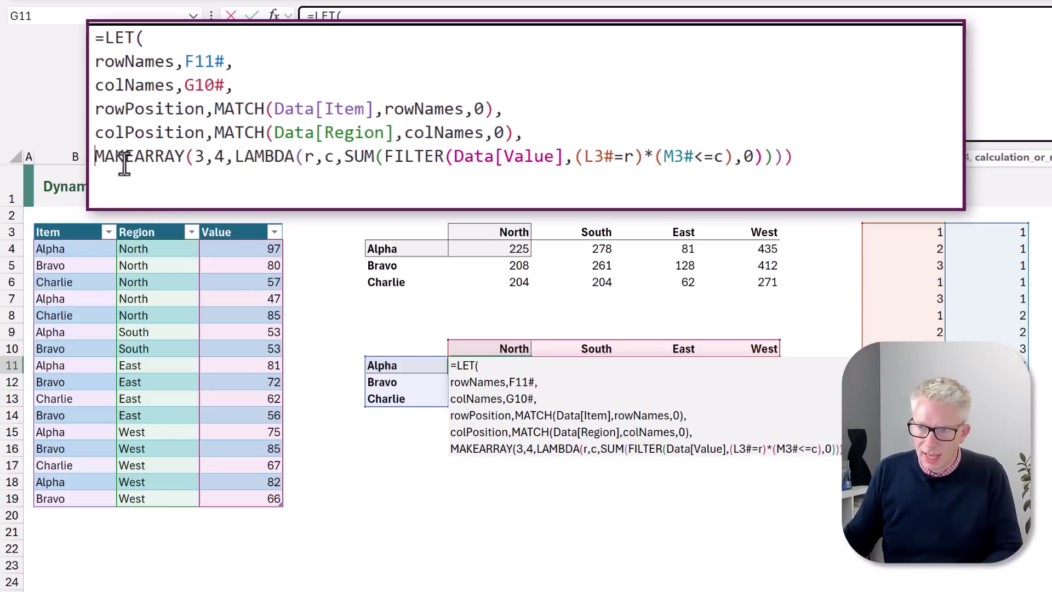
Name the MAKEARRAY as result, sized by ROWS(rowNames) and COLUMNS(colNames).
{"action": "type", "text": "result,"}
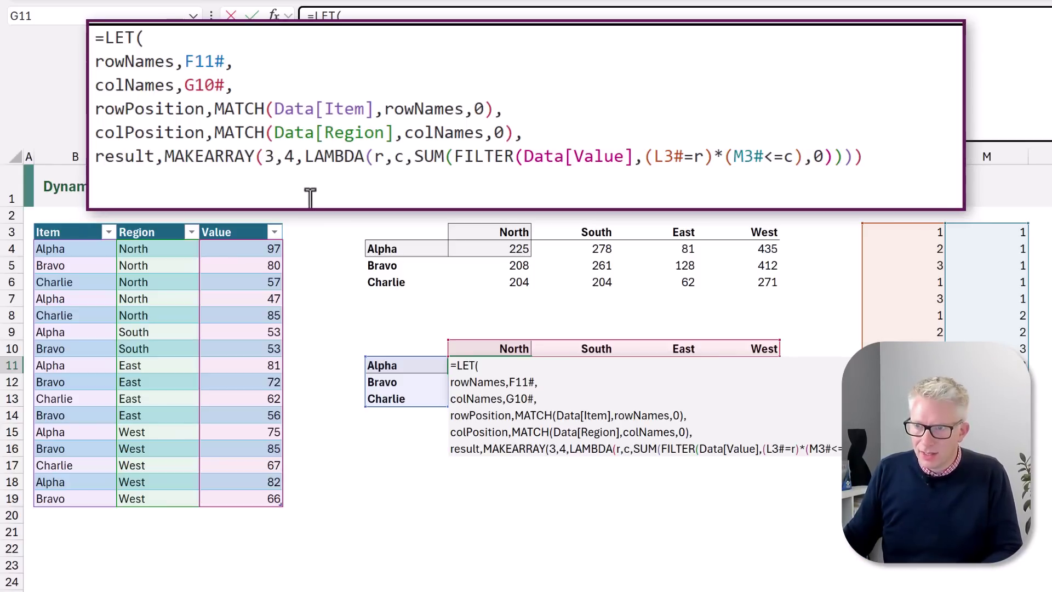
{"action": "key", "text": "BackSpace"}
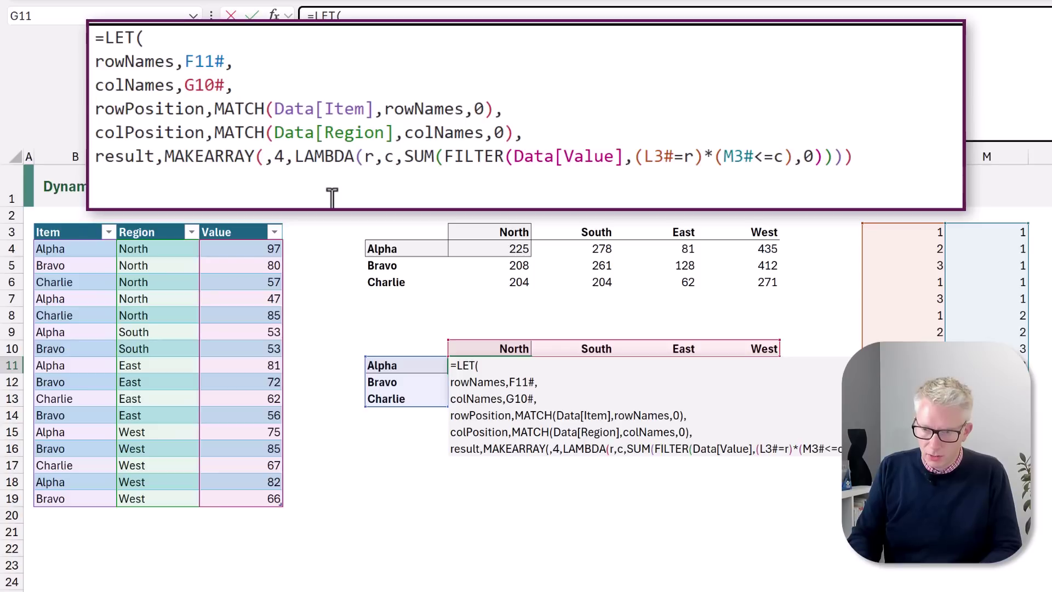
{"action": "type", "text": "ROWS("}
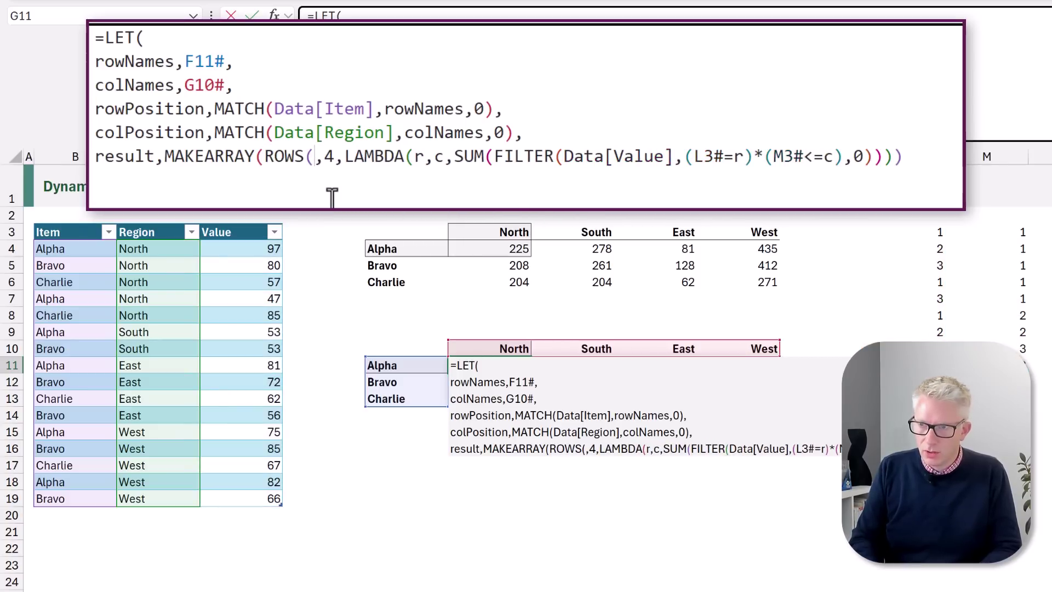
{"action": "type", "text": "rowNames)"}
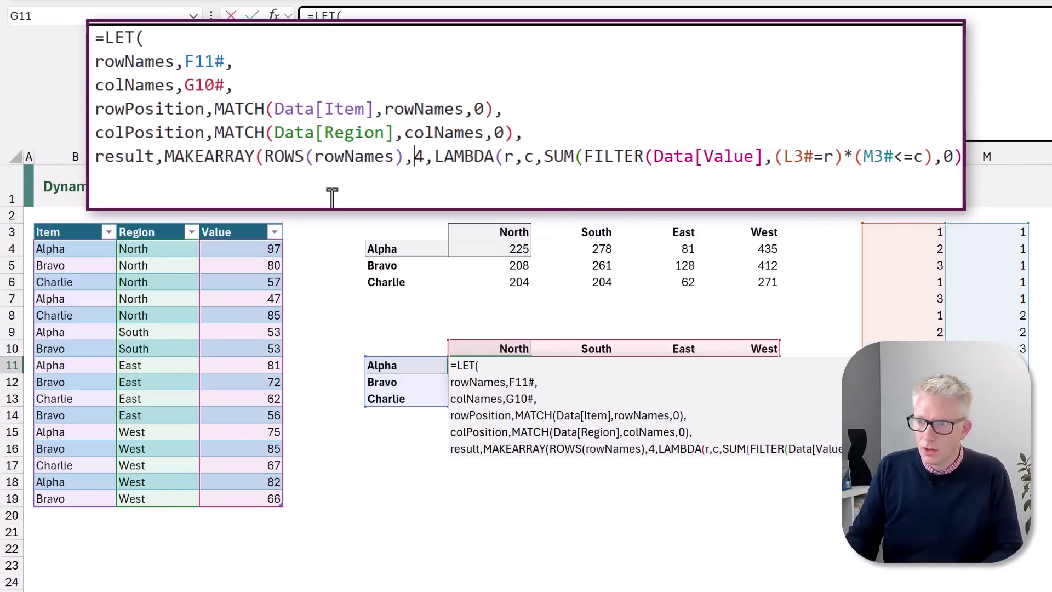
{"action": "key", "text": "Delete"}
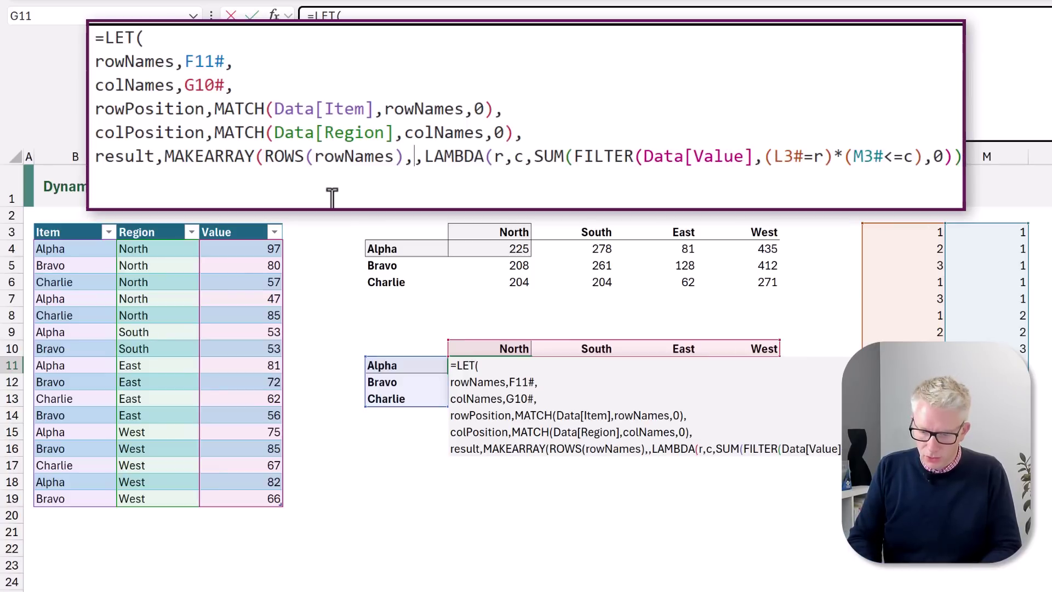
{"action": "type", "text": "COLUMNS"}
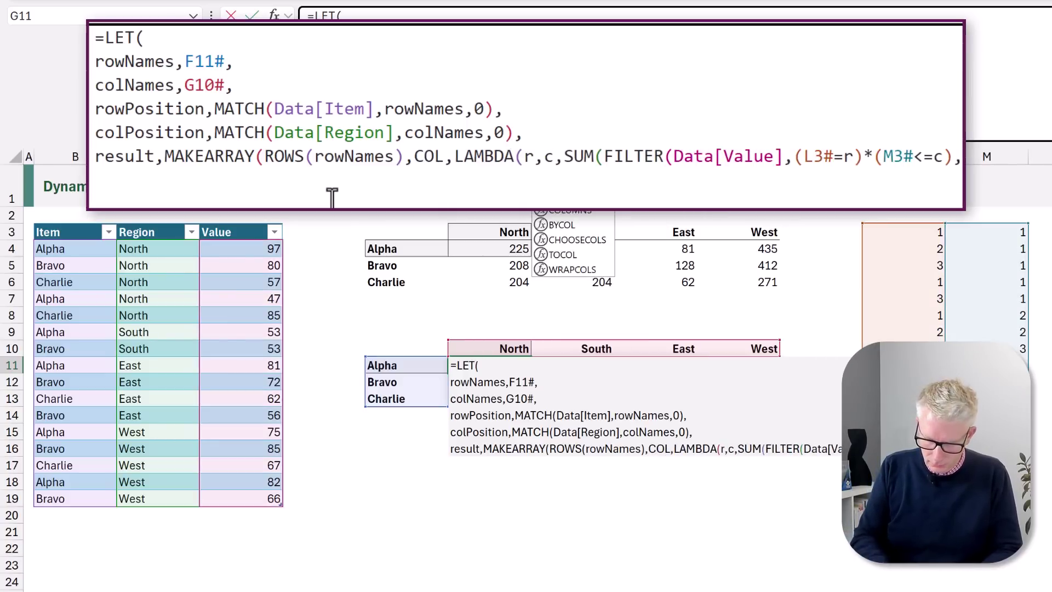
{"action": "type", "text": "(colN"}
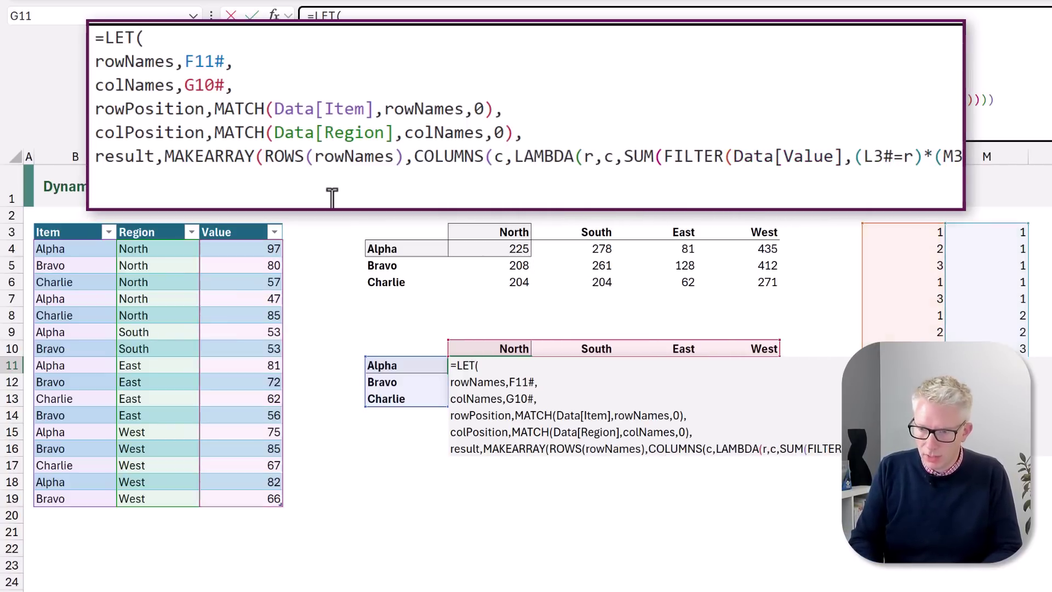
{"action": "type", "text": "ames"}
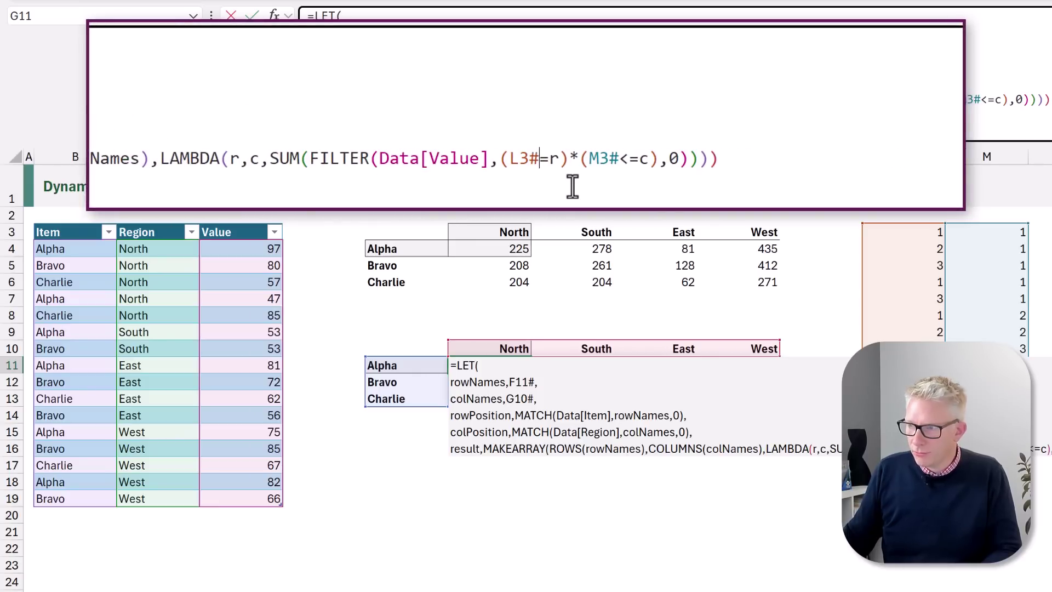
Replace the L3# and M3# helper references with rowPosition and colPosition.
{"action": "key", "text": "BackSpace"}
{"action": "key", "text": "BackSpace"}
{"action": "key", "text": "BackSpace"}
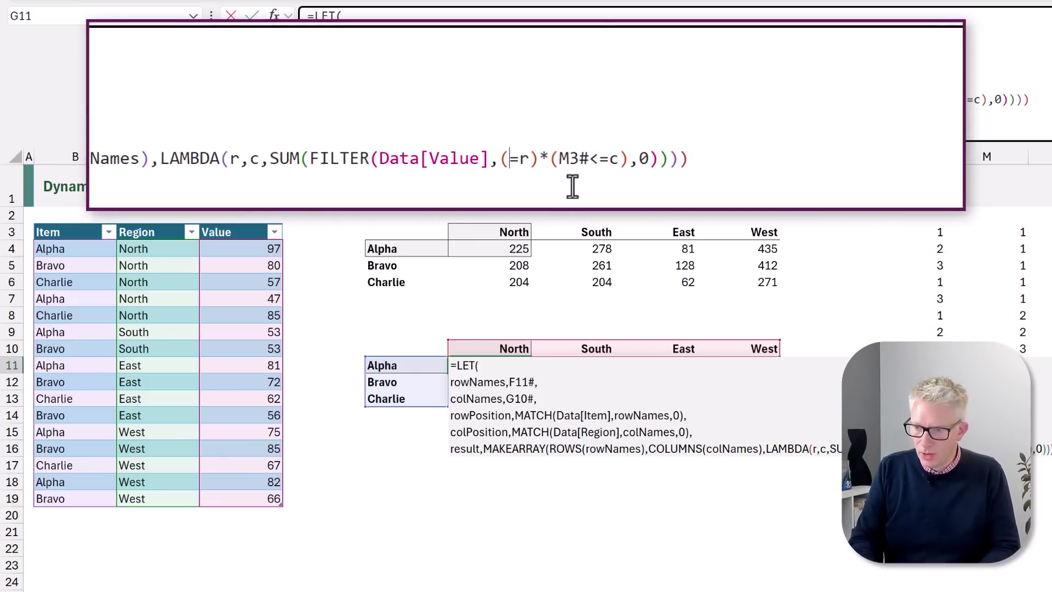
{"action": "type", "text": "rowPosition"}
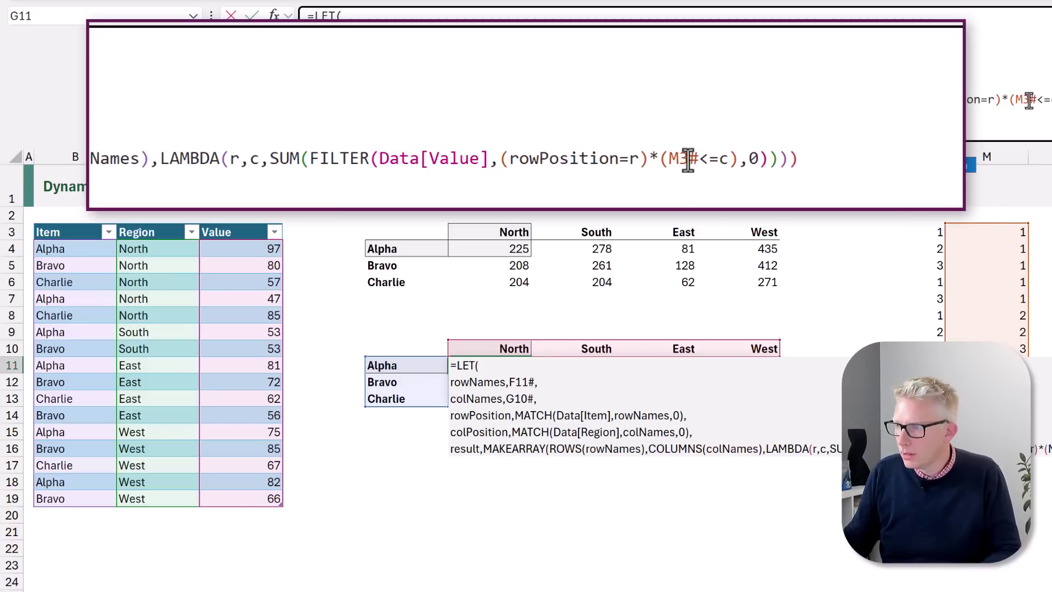
{"action": "left_click", "coordinate": [702, 160]}
{"action": "key", "text": "BackSpace"}
{"action": "key", "text": "BackSpace"}
{"action": "key", "text": "BackSpace"}
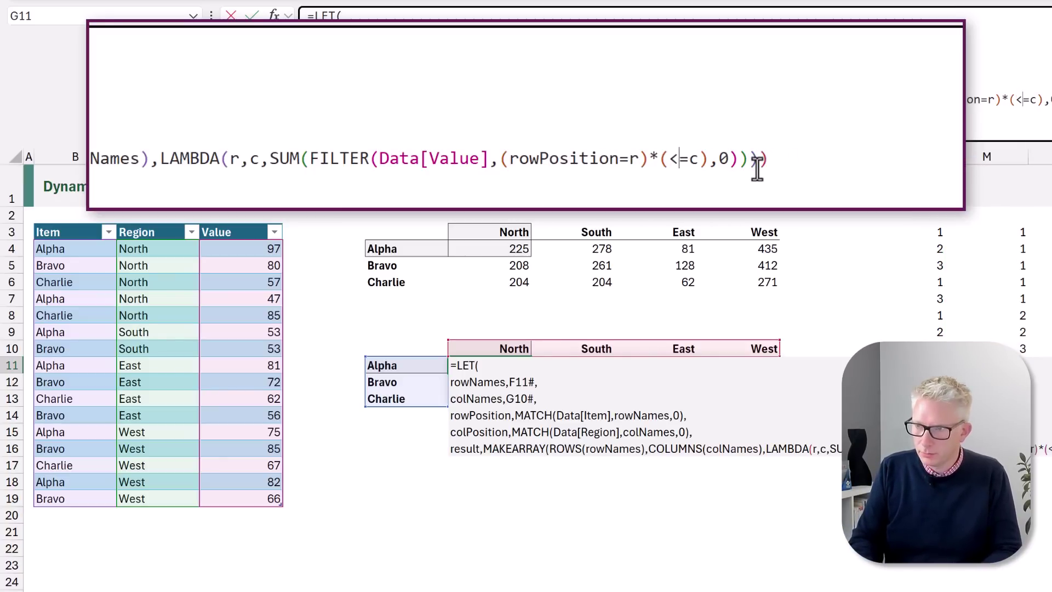
{"action": "type", "text": "colPo"}
{"action": "key", "text": "Tab"}
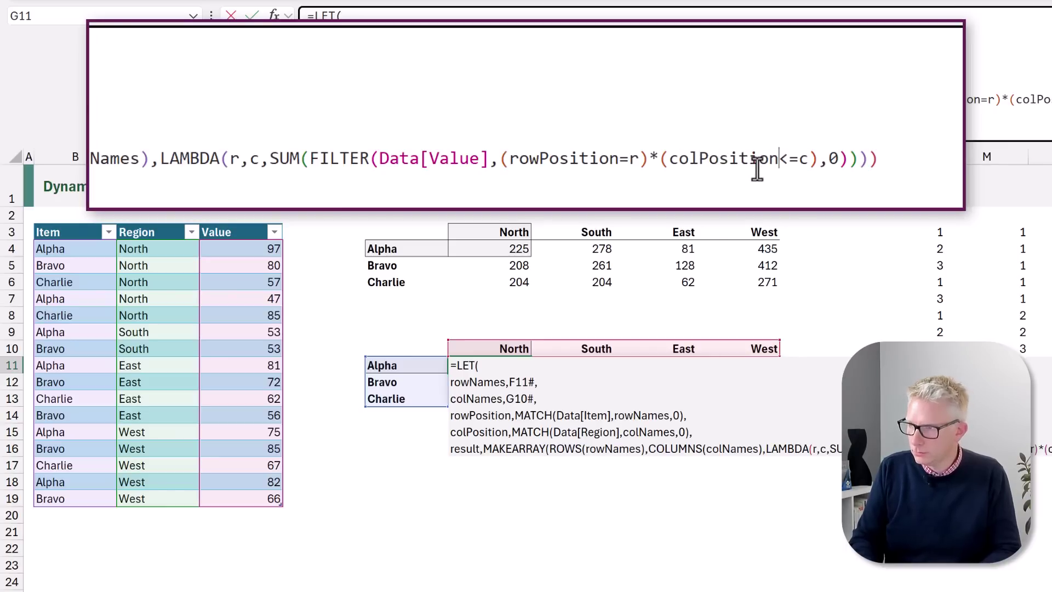
{"action": "left_click", "coordinate": [920, 162]}
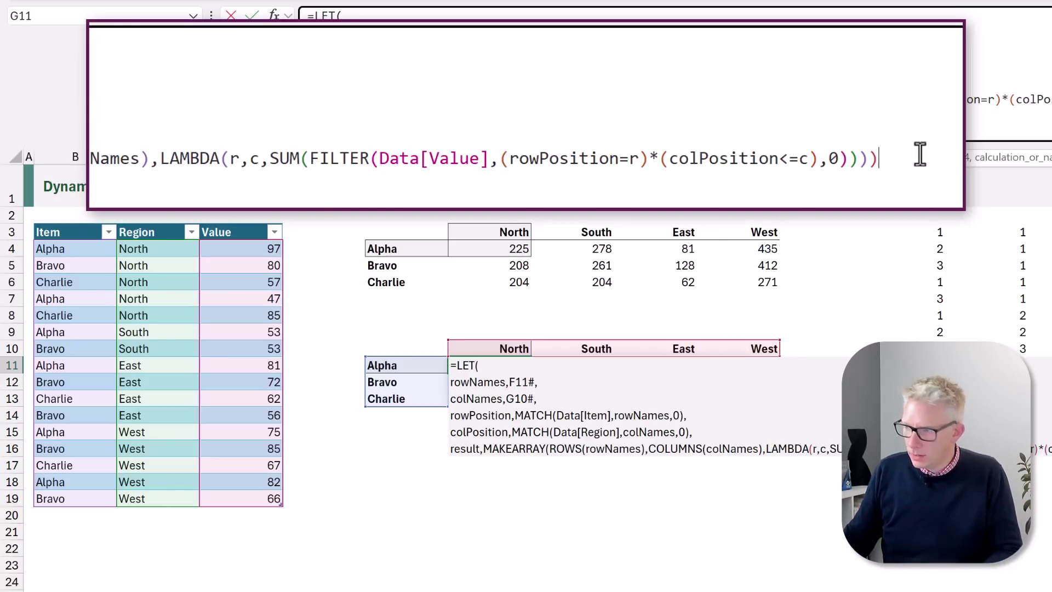
Close the LET with a final line returning result and commit it.
{"action": "type", "text": ","}
{"action": "key", "text": "alt+Return"}
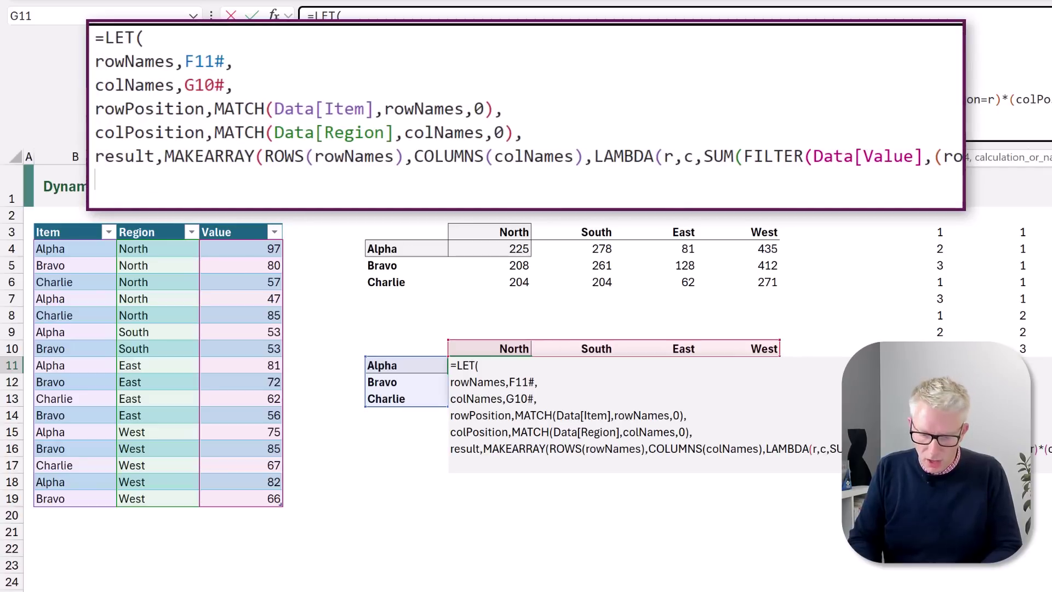
{"action": "type", "text": "rs"}
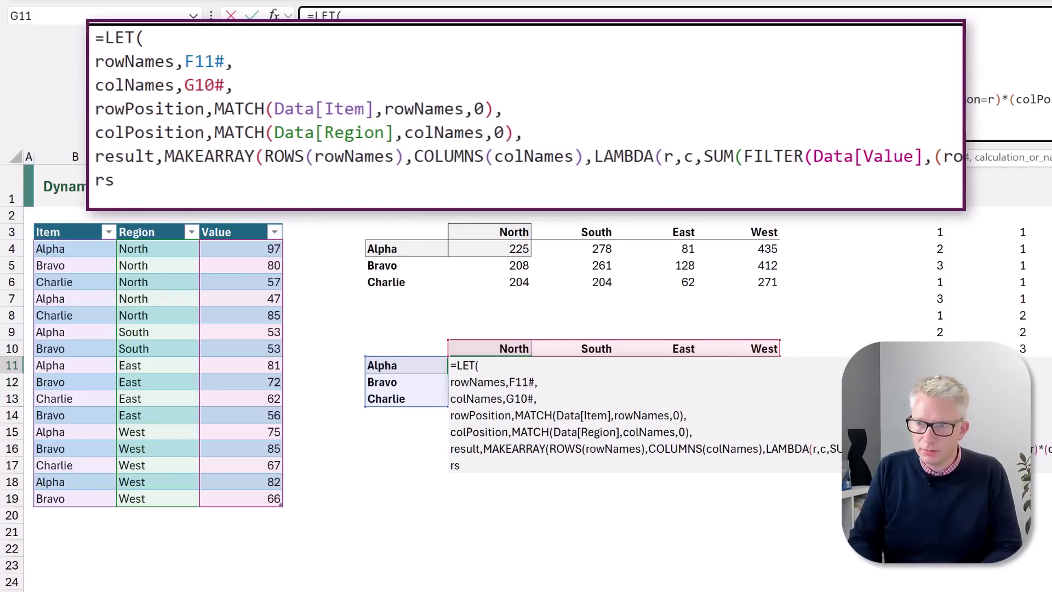
{"action": "key", "text": "BackSpace"}
{"action": "type", "text": "esult"}
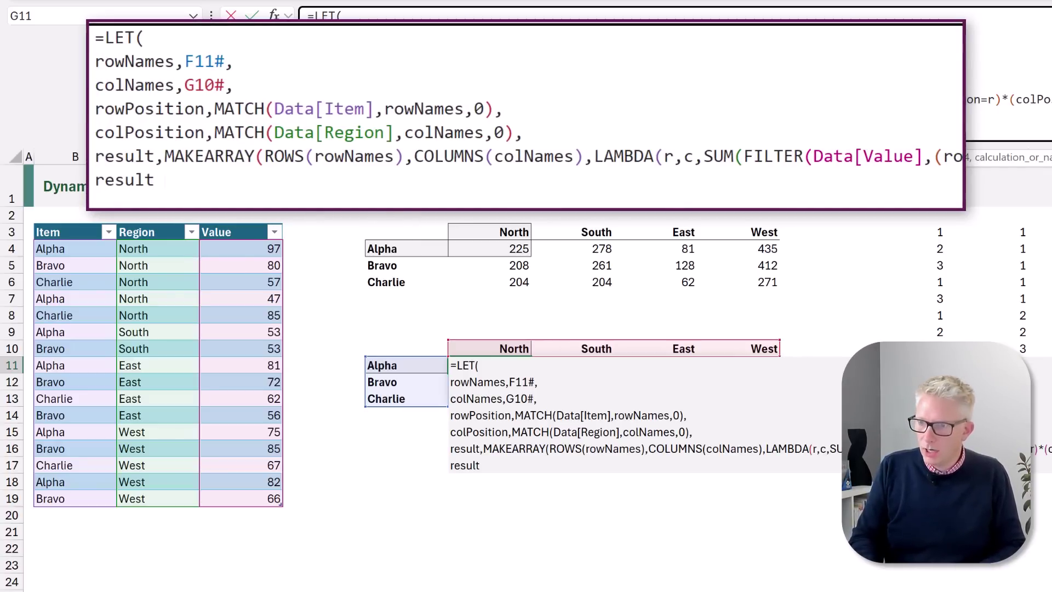
{"action": "type", "text": ")"}
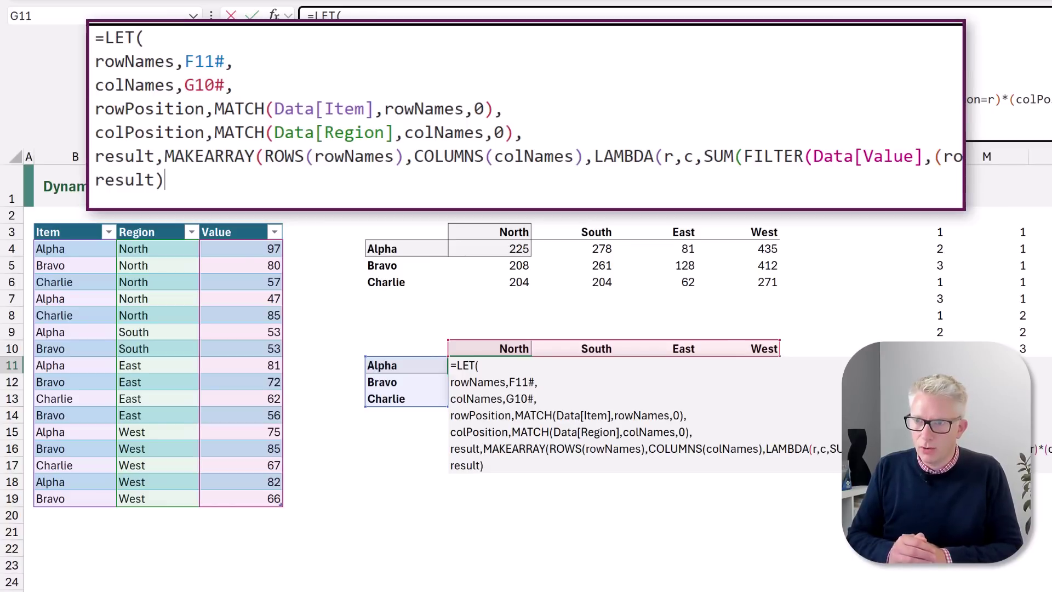
{"action": "key", "text": "ctrl+Return"}
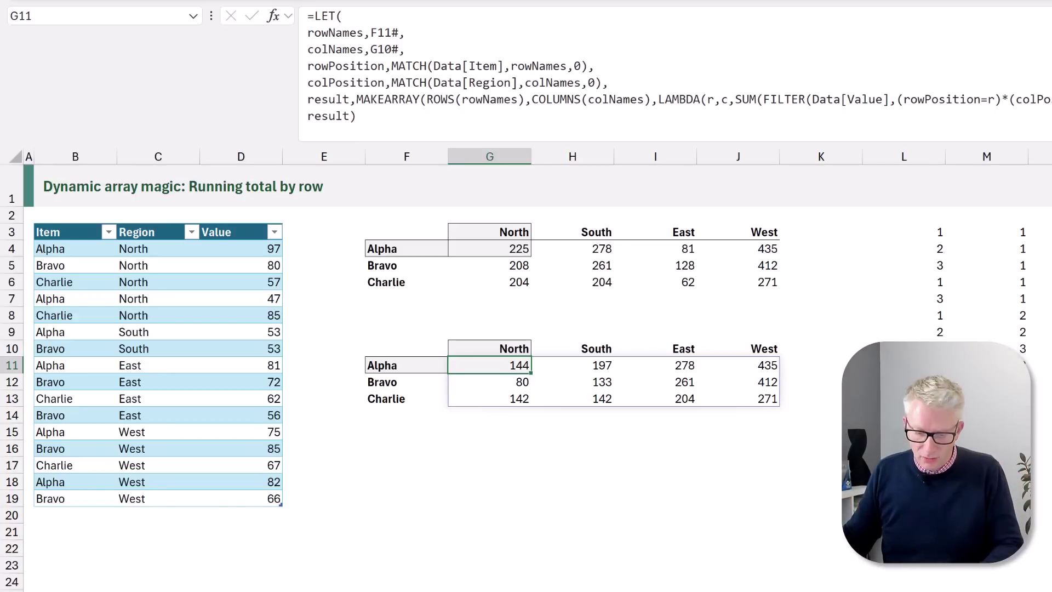
Recommit the formula and delete the helper MATCH formulas in L3:M3.
{"action": "key", "text": "F2"}
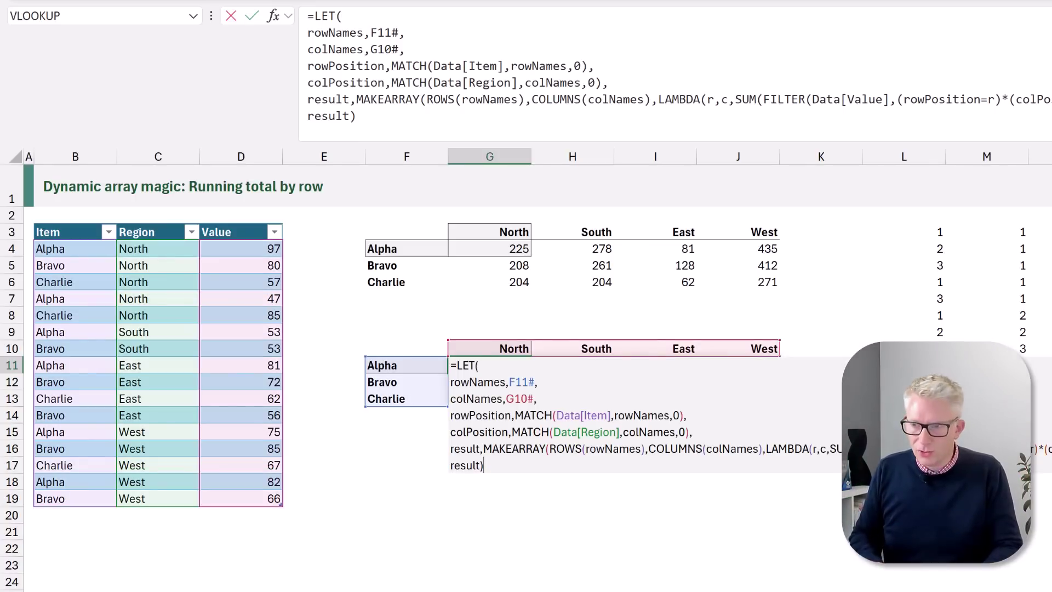
{"action": "key", "text": "ctrl+Return"}
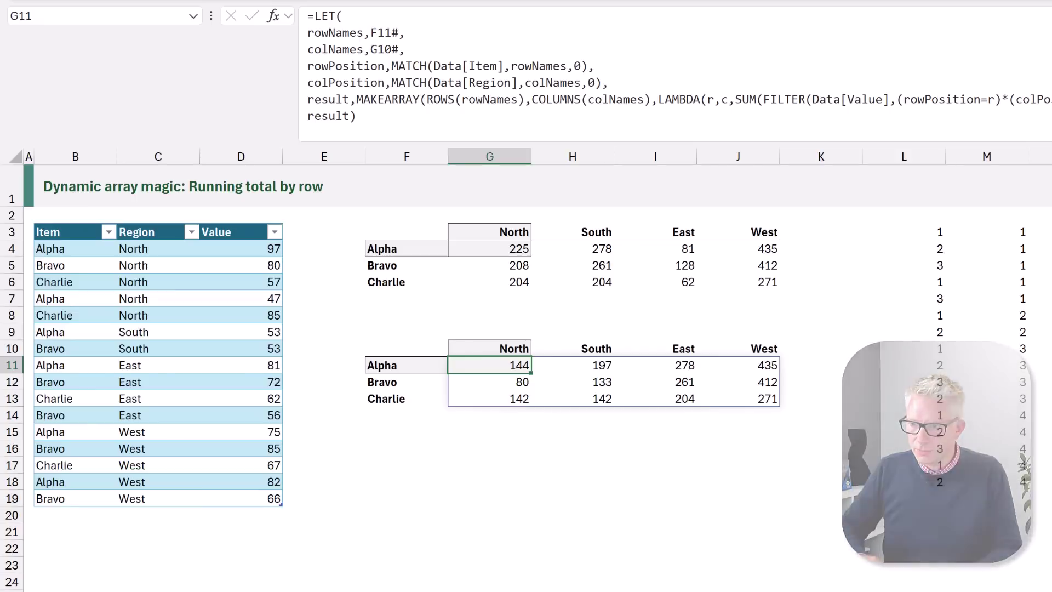
{"action": "left_click_drag", "start_coordinate": [931, 229], "coordinate": [983, 226]}
{"action": "key", "text": "Delete"}
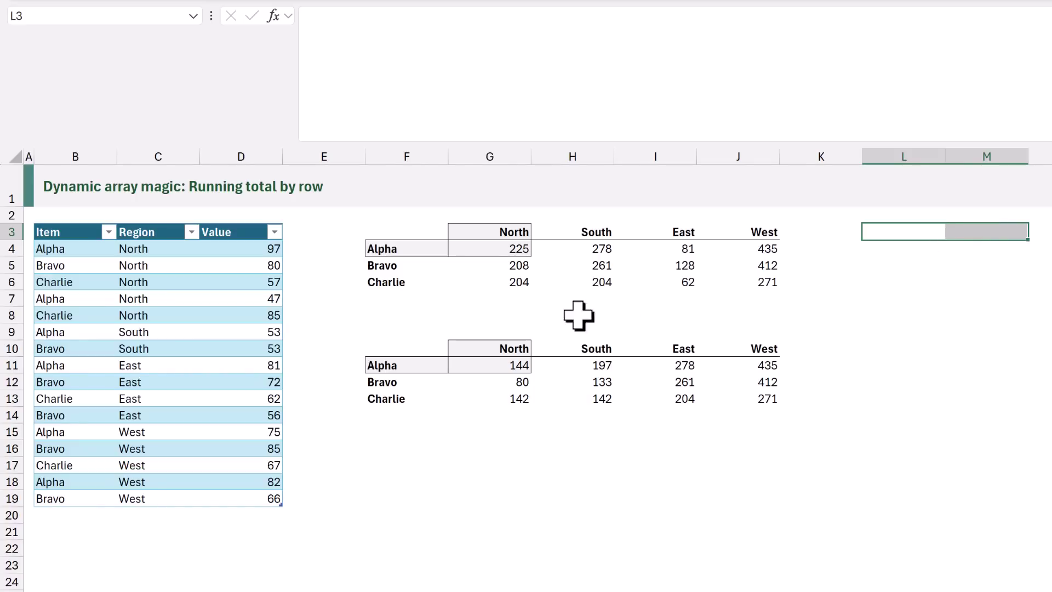
Change the row test to rowPosition<=r so totals accumulate down each region, Charlie North reaching 366.
{"action": "left_click", "coordinate": [503, 366]}
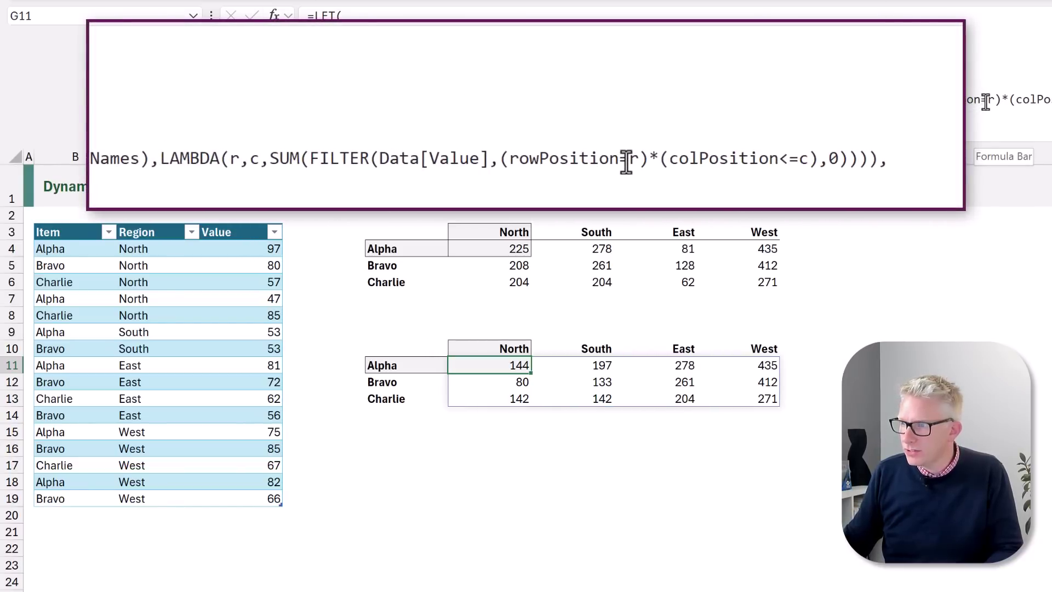
{"action": "left_click", "coordinate": [986, 102]}
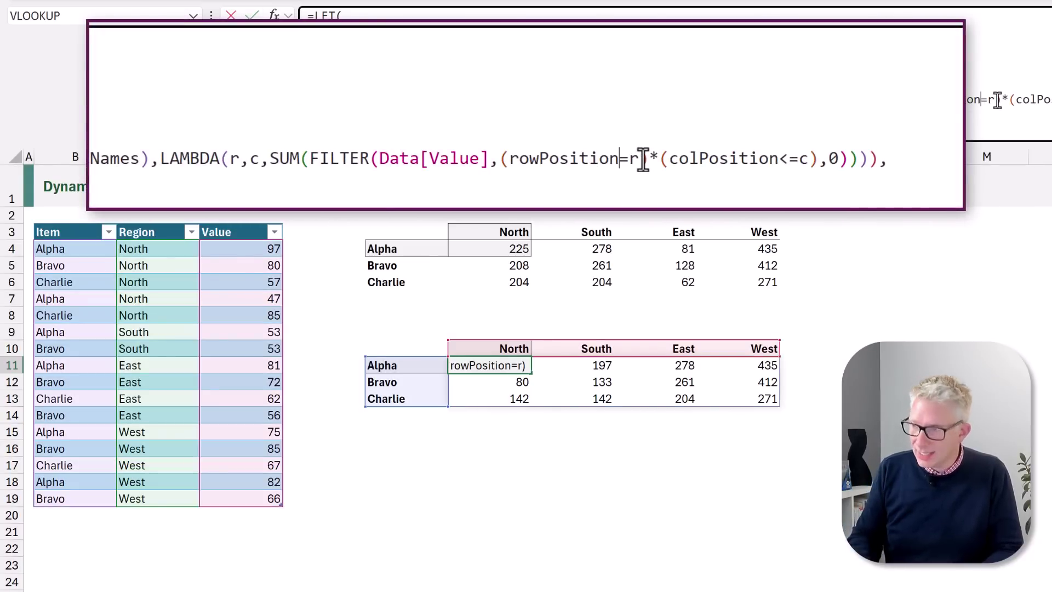
{"action": "type", "text": "<"}
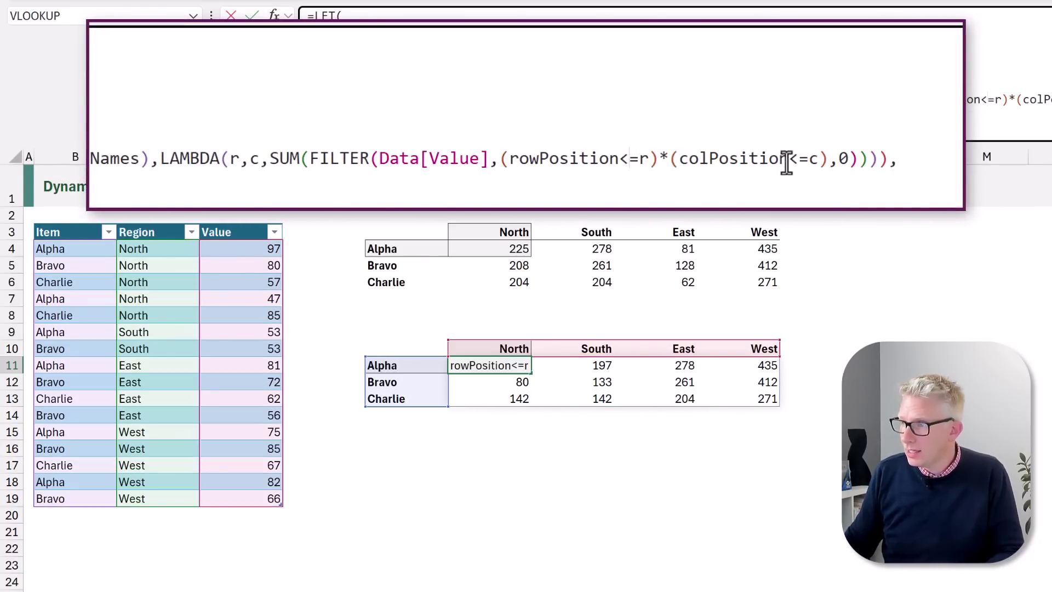
{"action": "key", "text": "ctrl+Return"}
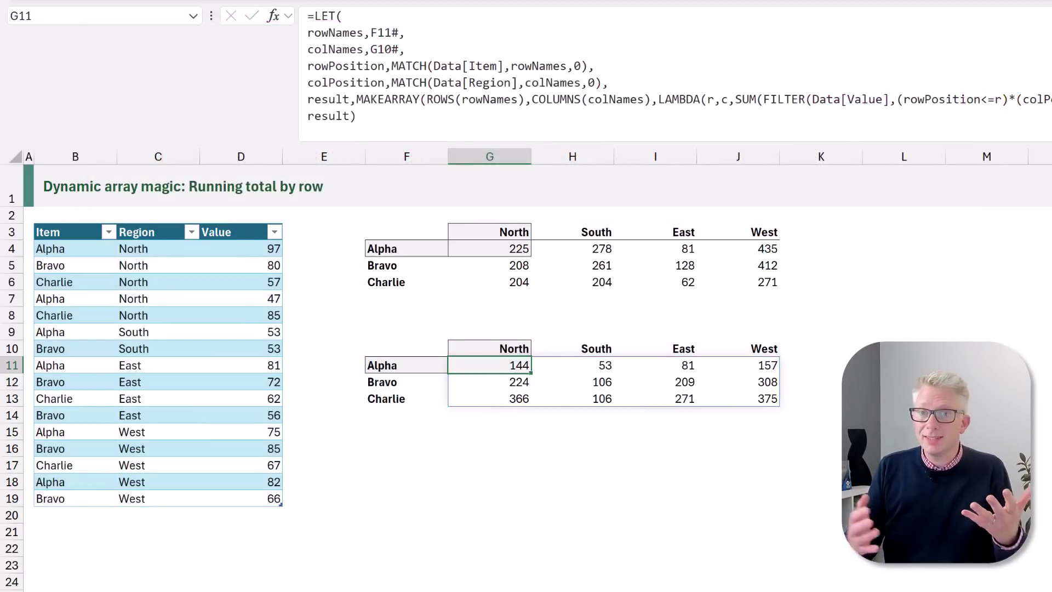